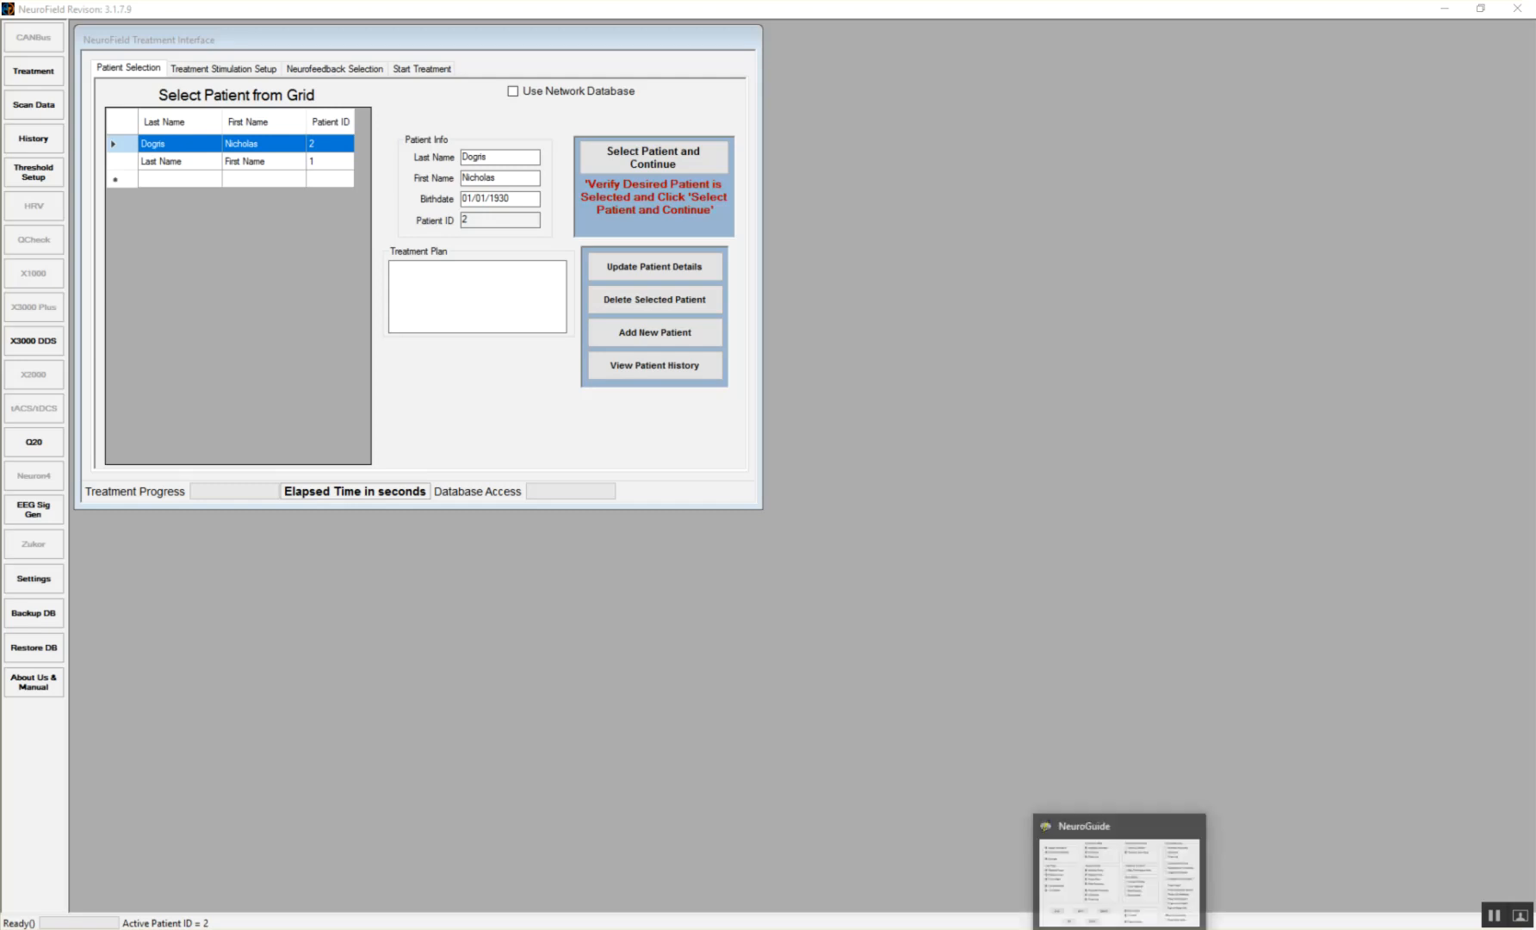
- Switch to NeuroGuide and load the saved report selections for Z-scored absolute power, coherence and phase lag, accepting them
click(1121, 928)
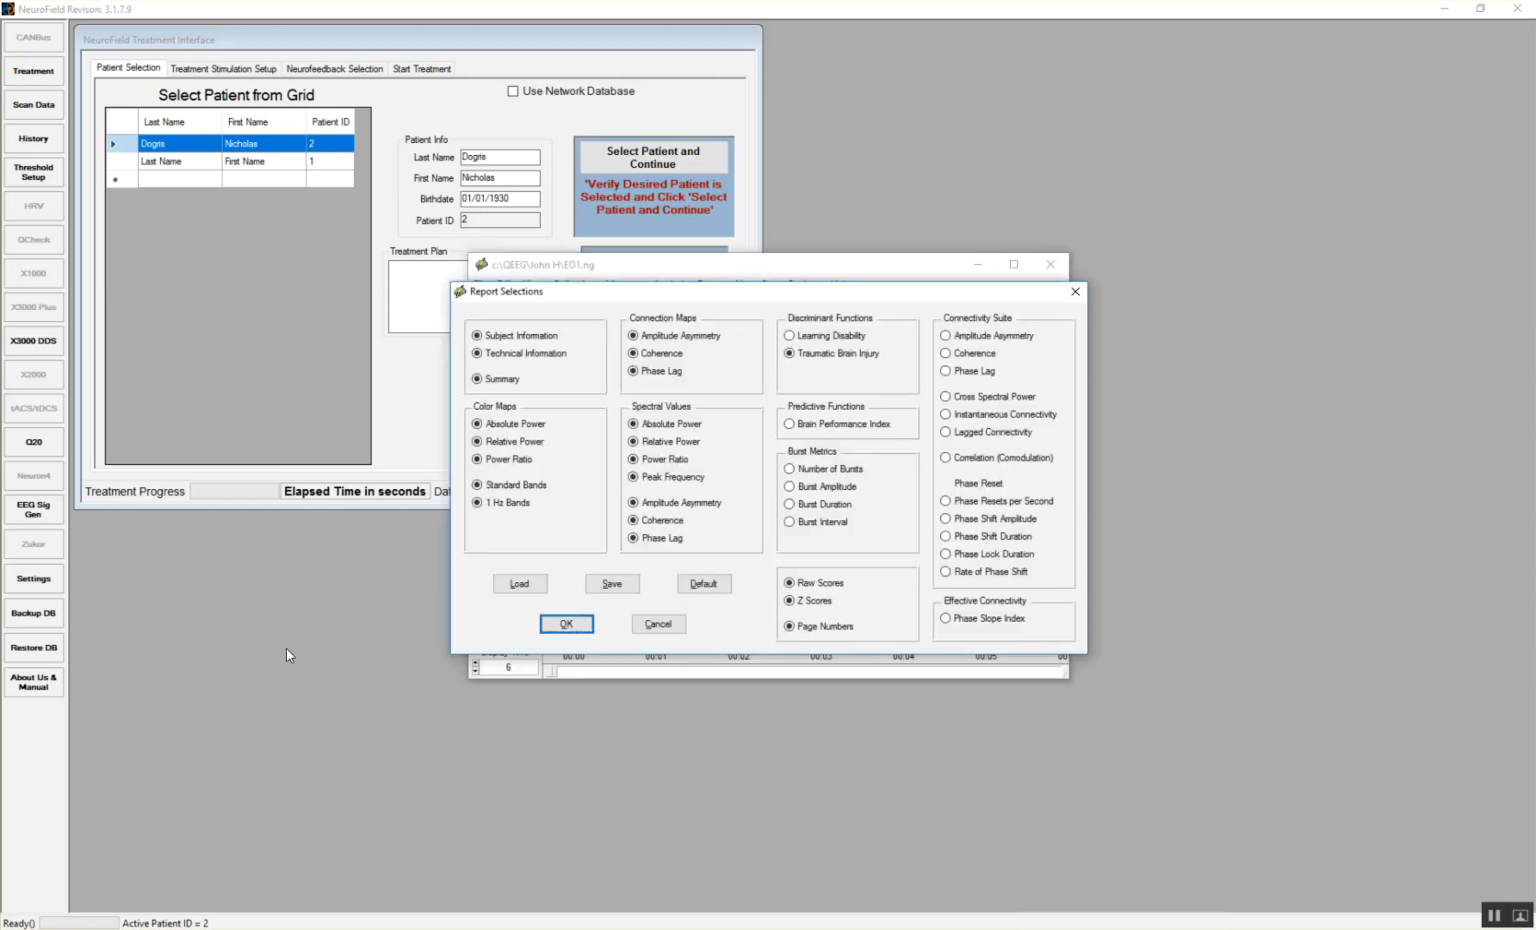
drag(701, 290, 842, 404)
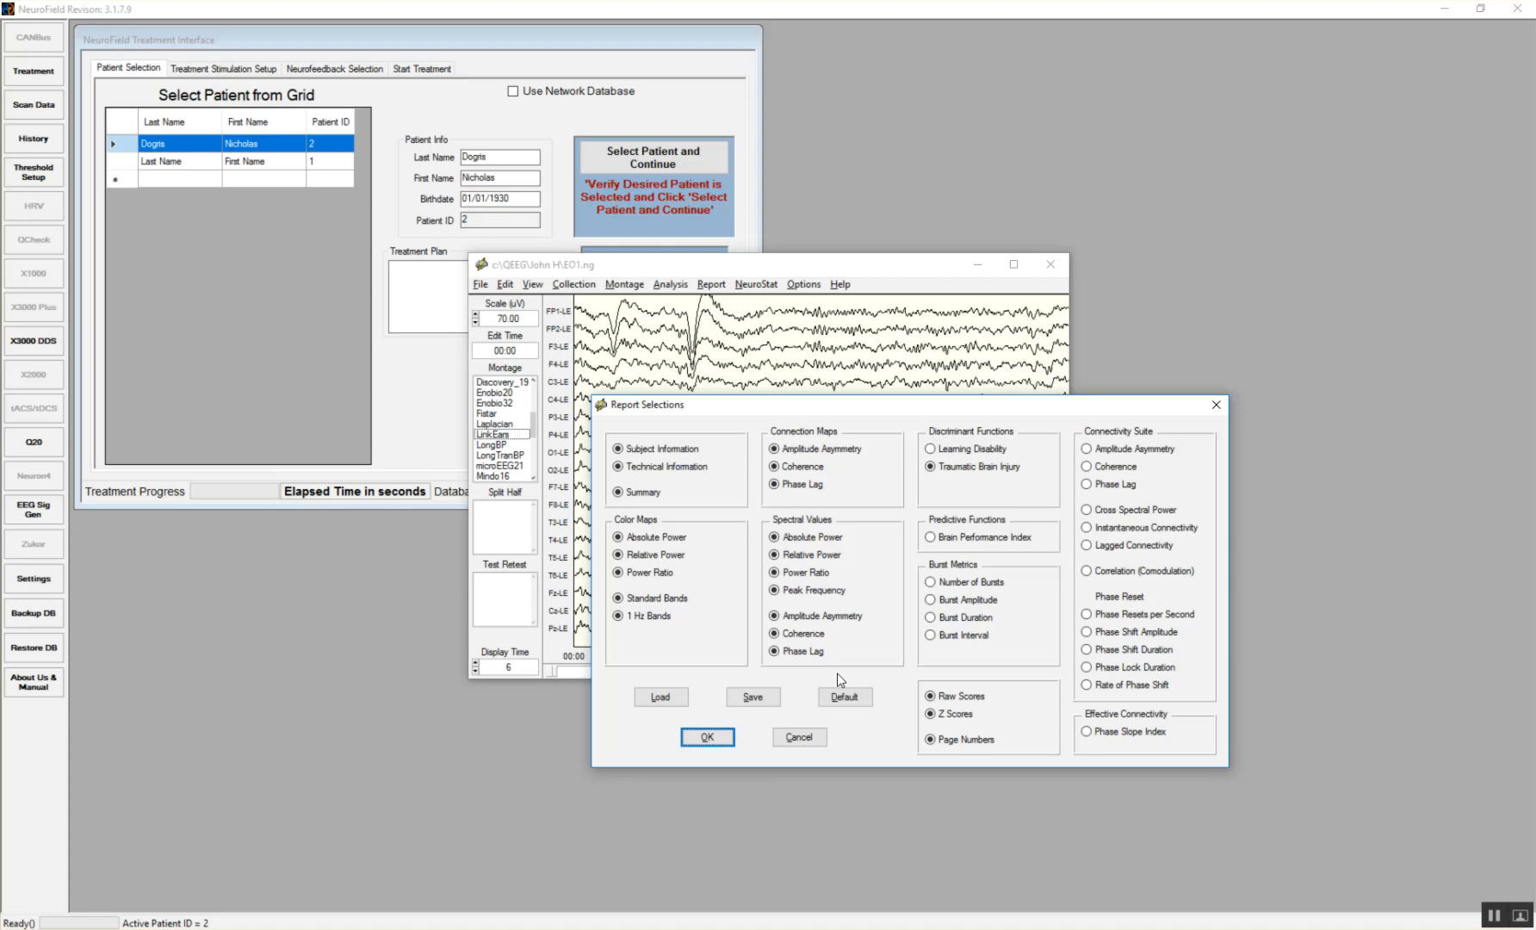
click(661, 697)
click(722, 536)
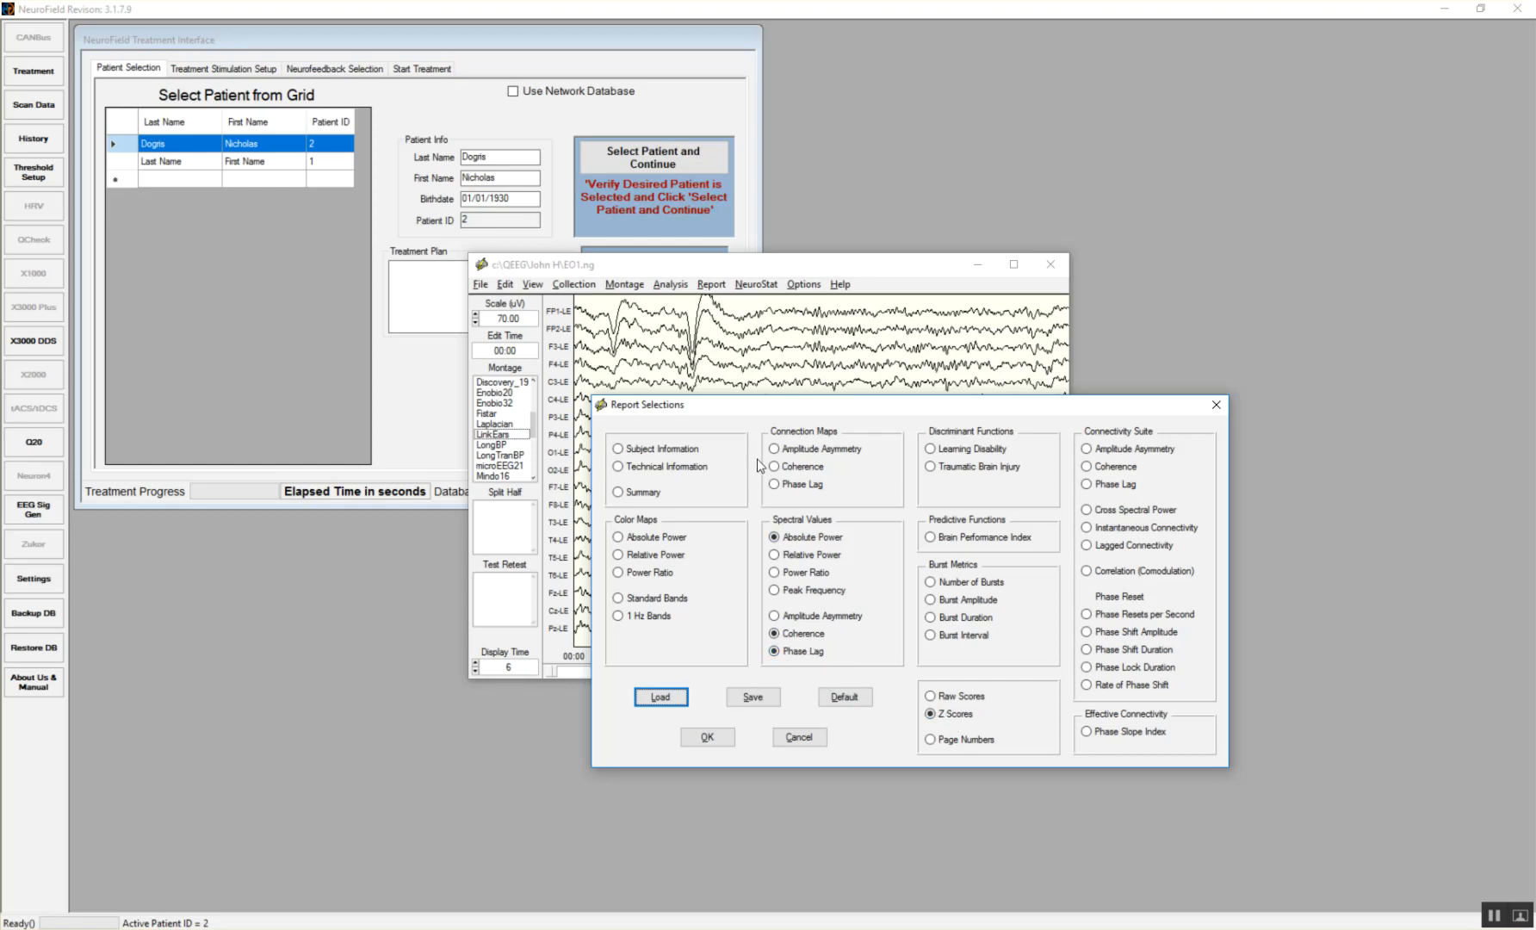
click(699, 739)
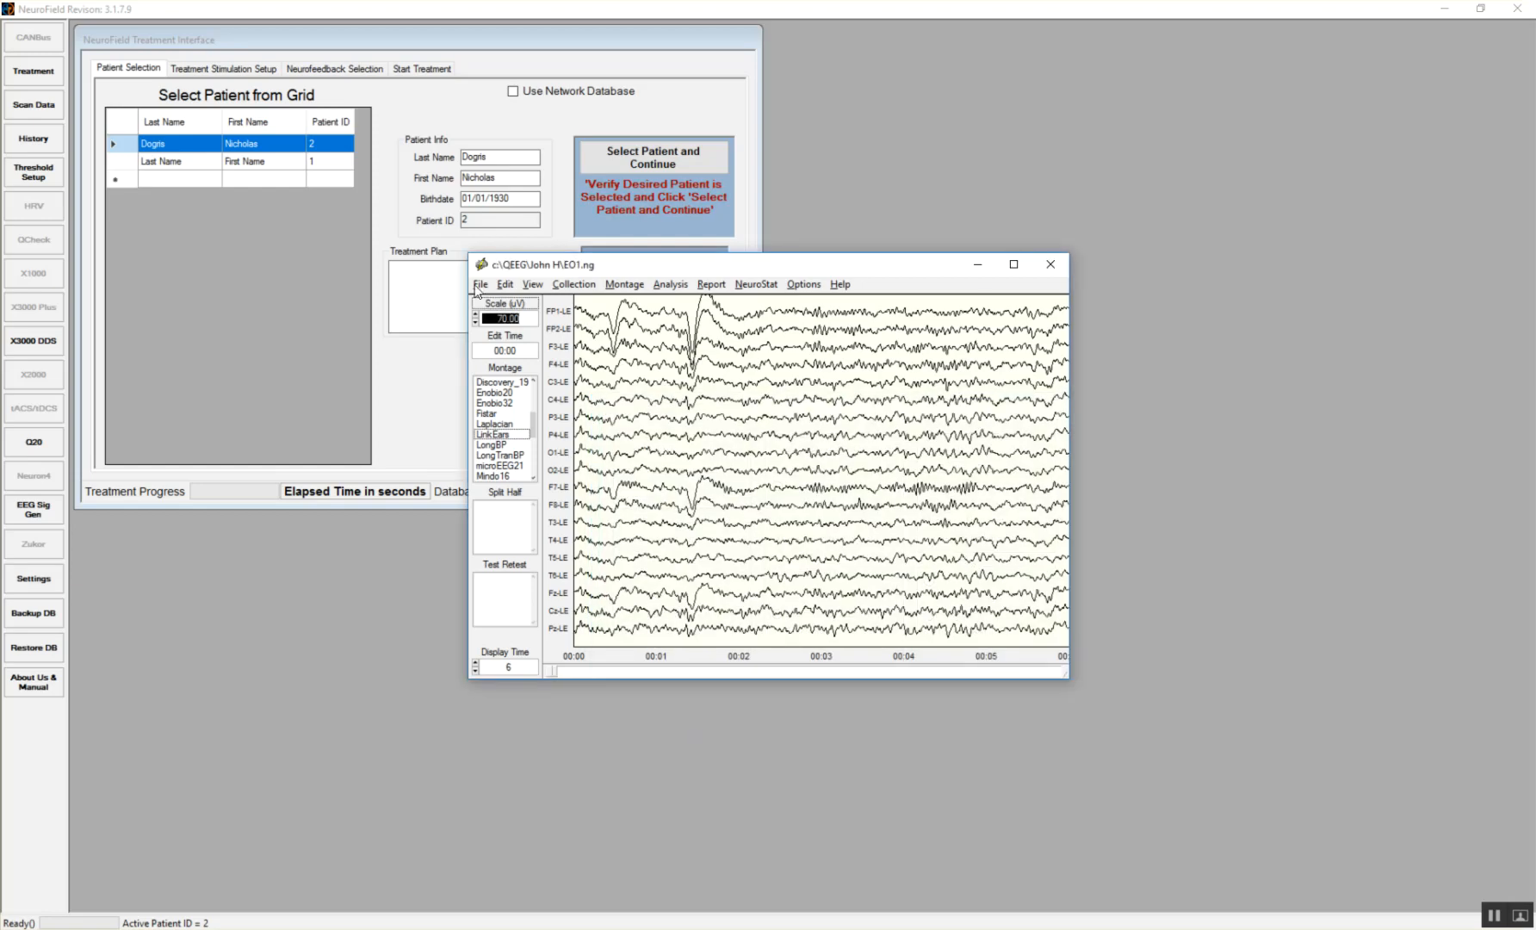
- Try to generate the report analysis without any EEG selected
click(710, 284)
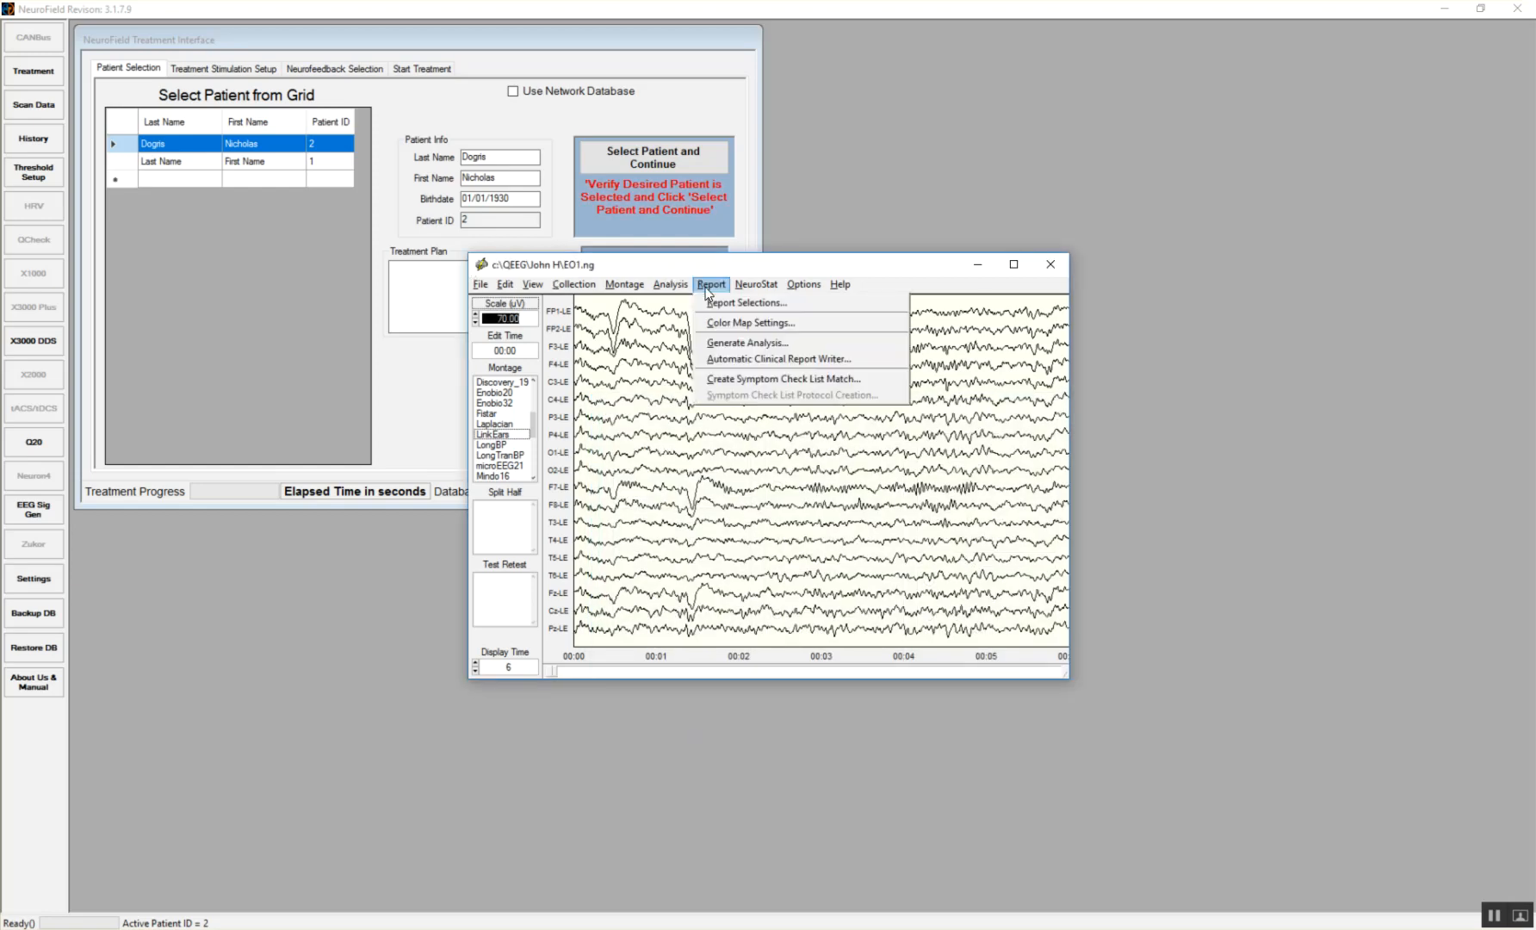
click(726, 343)
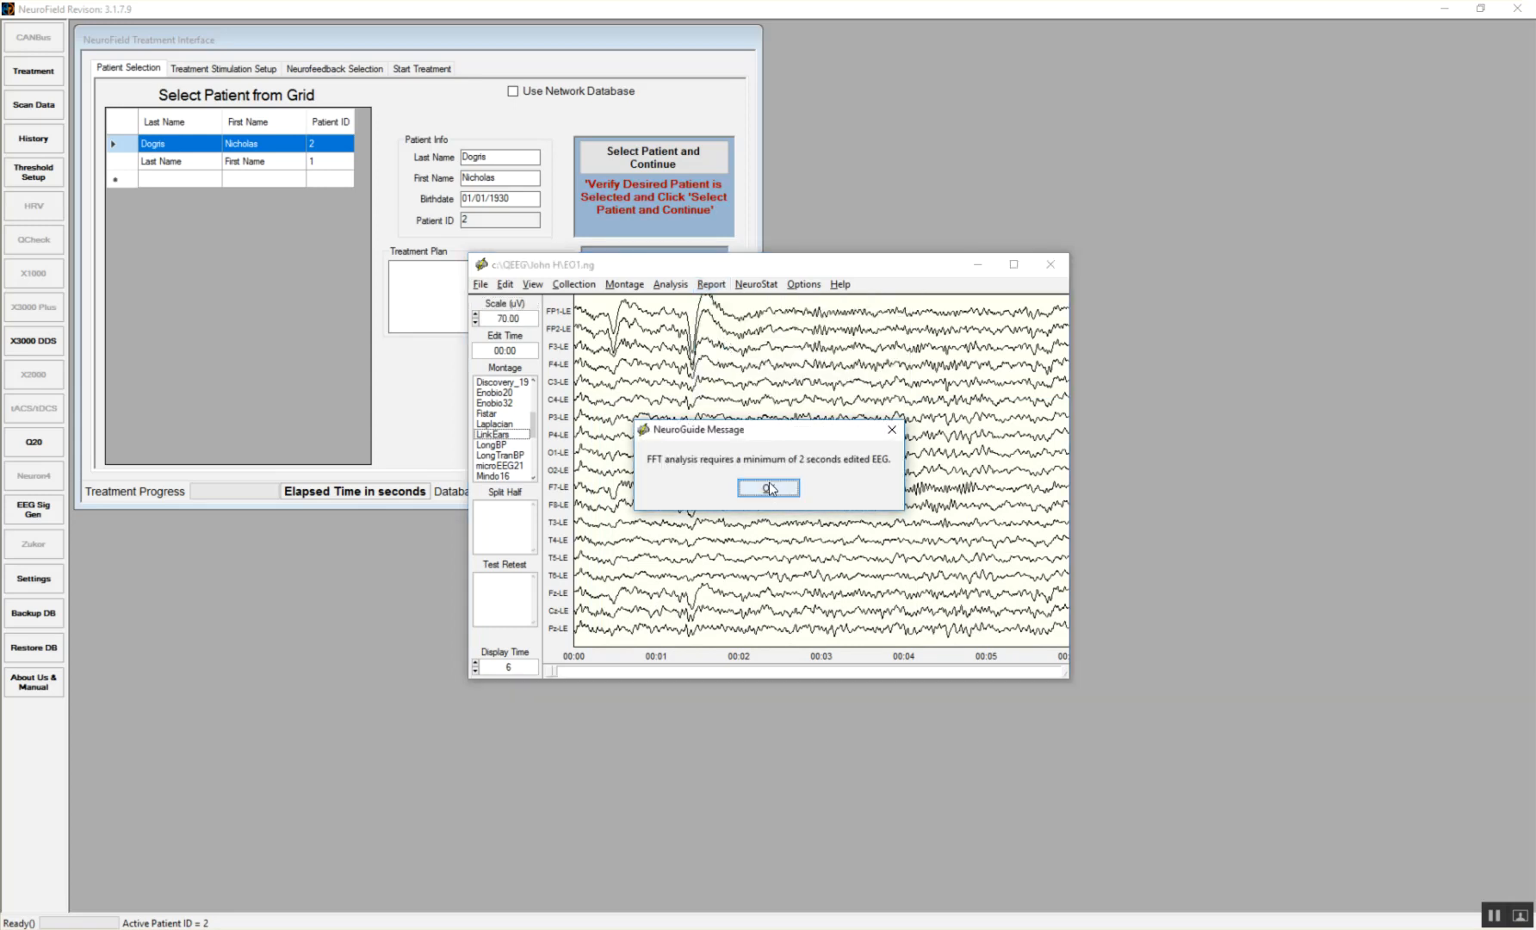
click(768, 489)
- Select the whole EEG recording, generate the report analysis and look over the Z-score tables
click(505, 285)
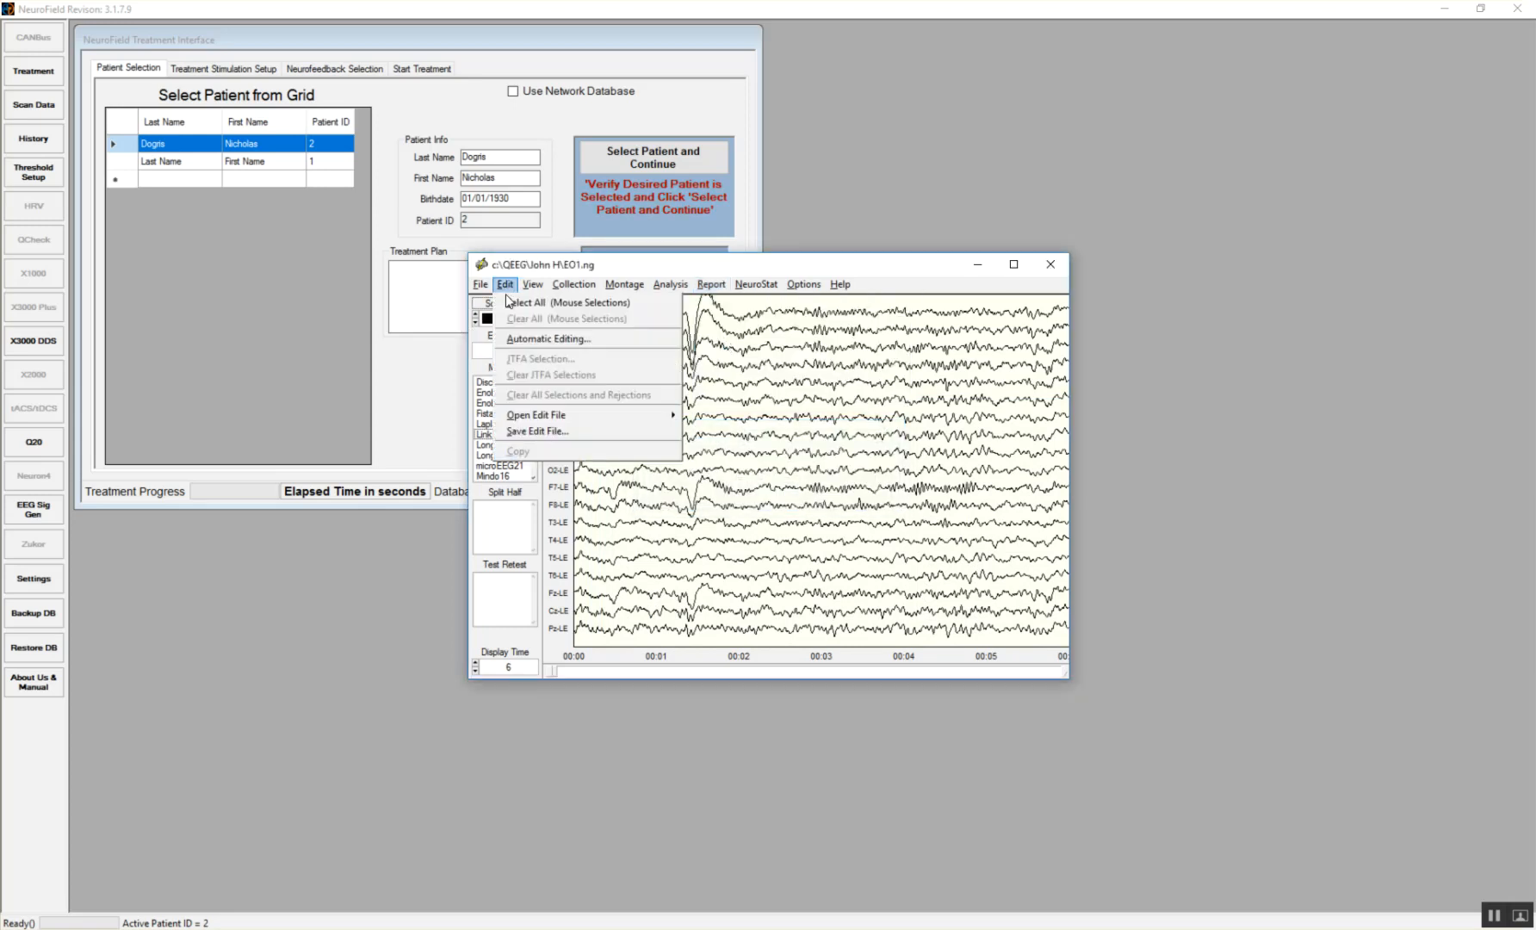
click(527, 302)
click(675, 286)
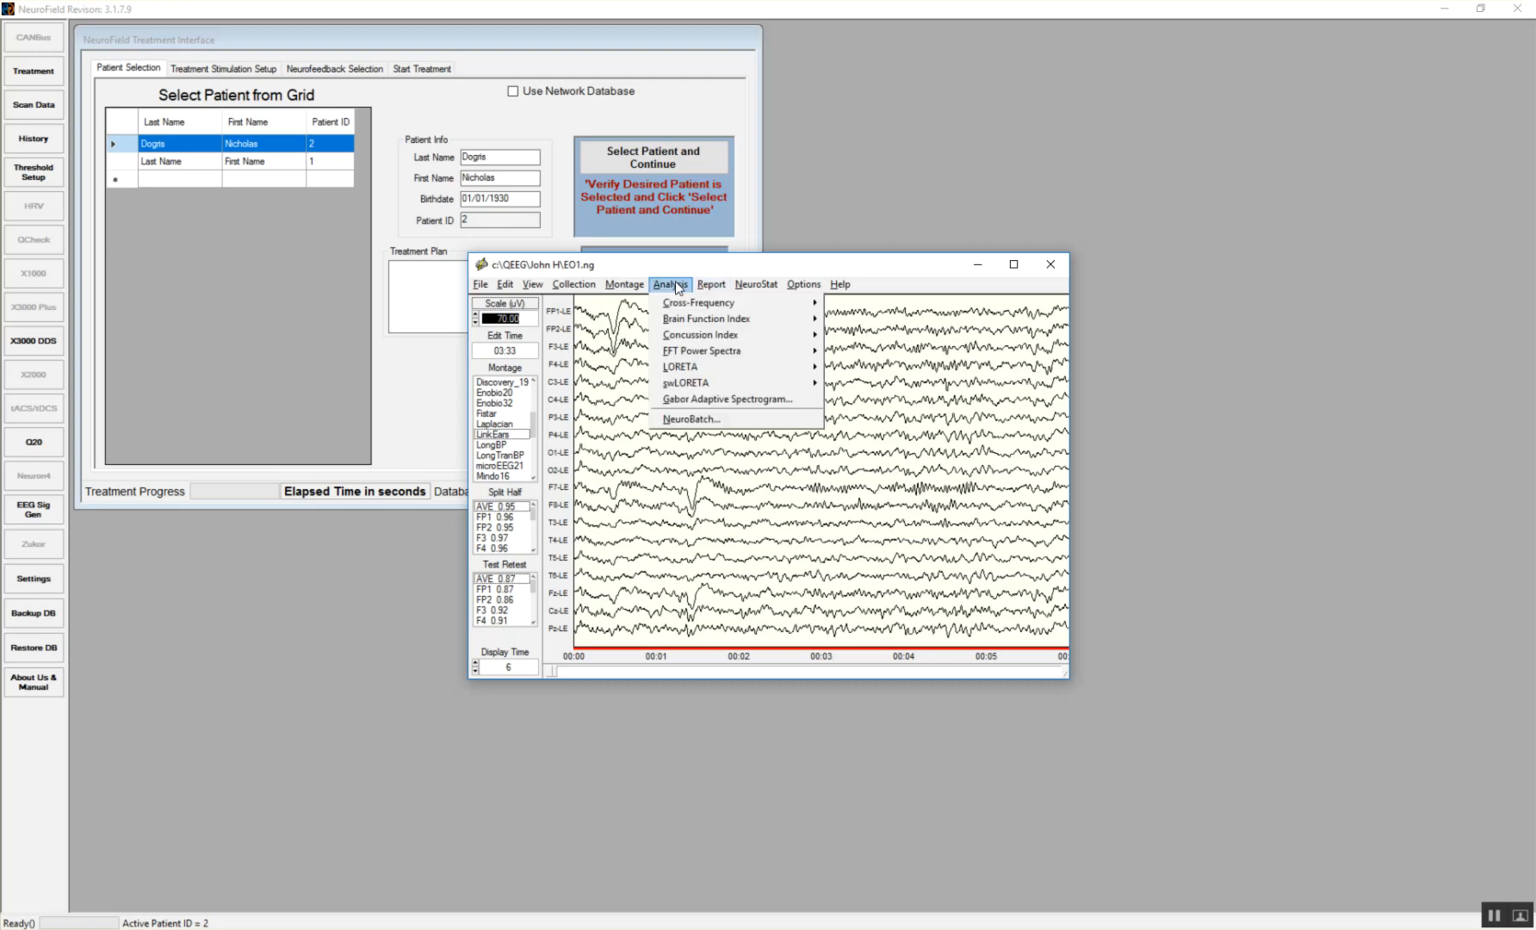
mouse_move(710, 286)
click(720, 343)
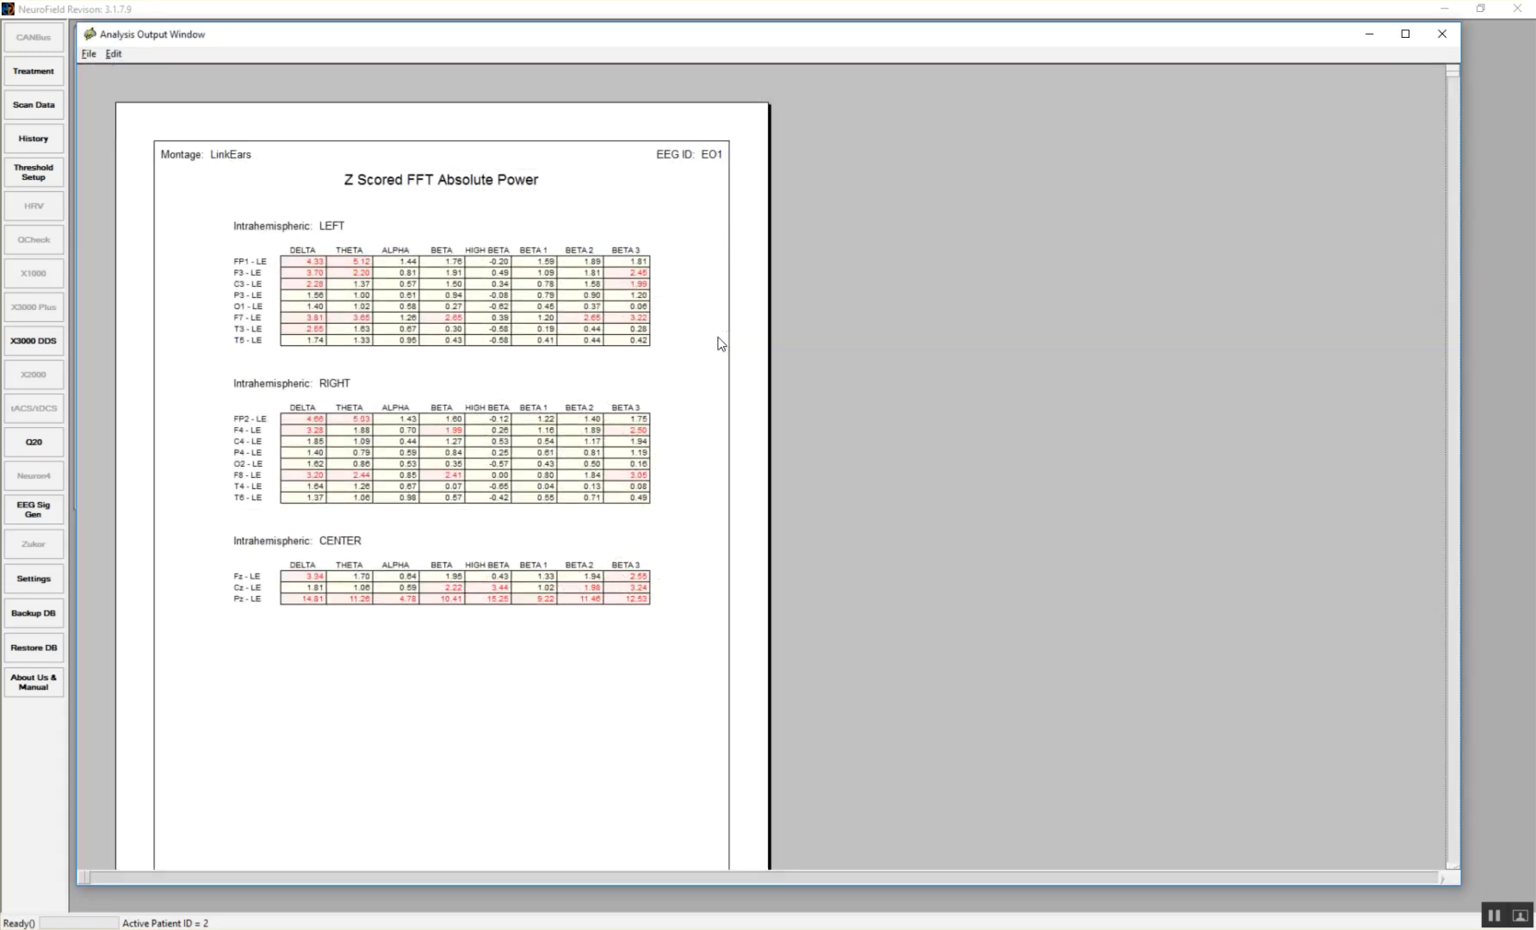
scroll(720, 343, down, 10)
scroll(719, 343, up, 10)
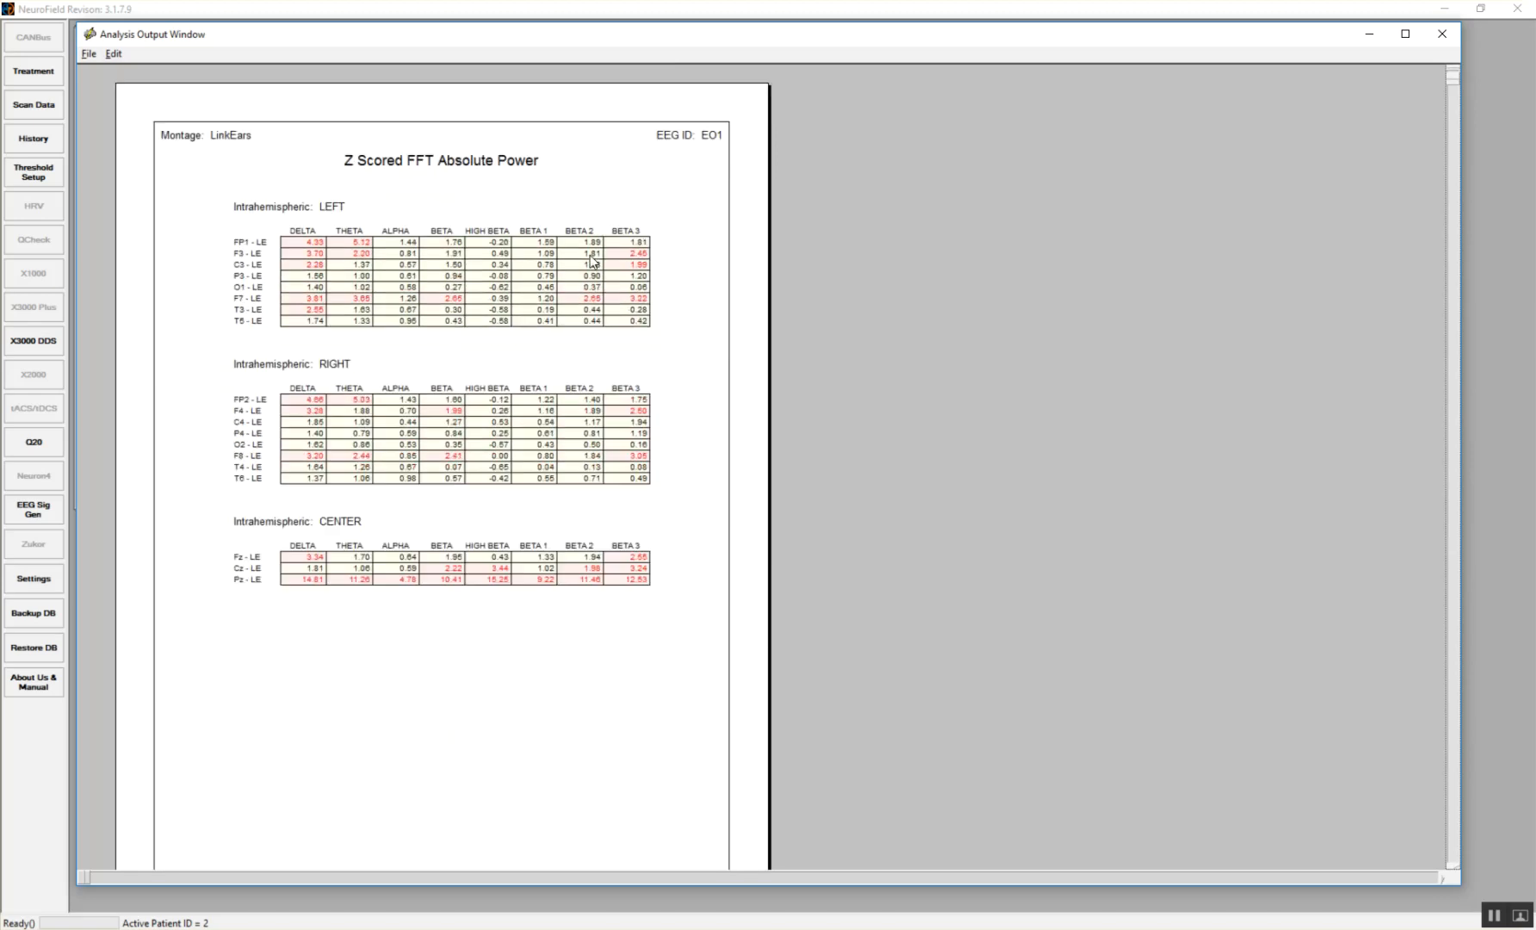
click(87, 55)
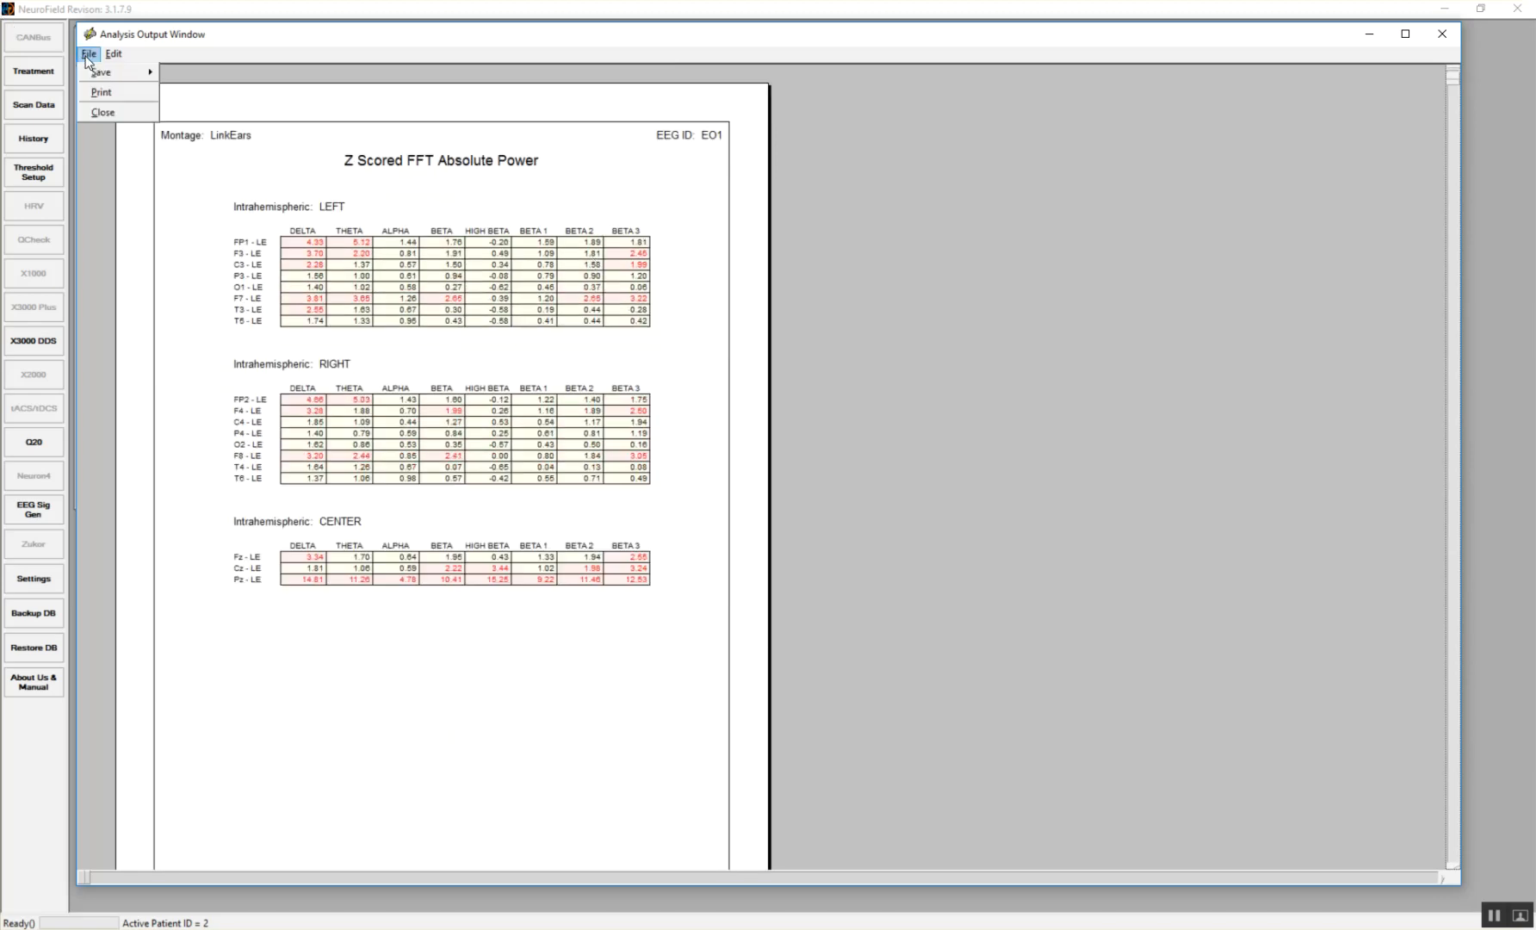
mouse_move(95, 77)
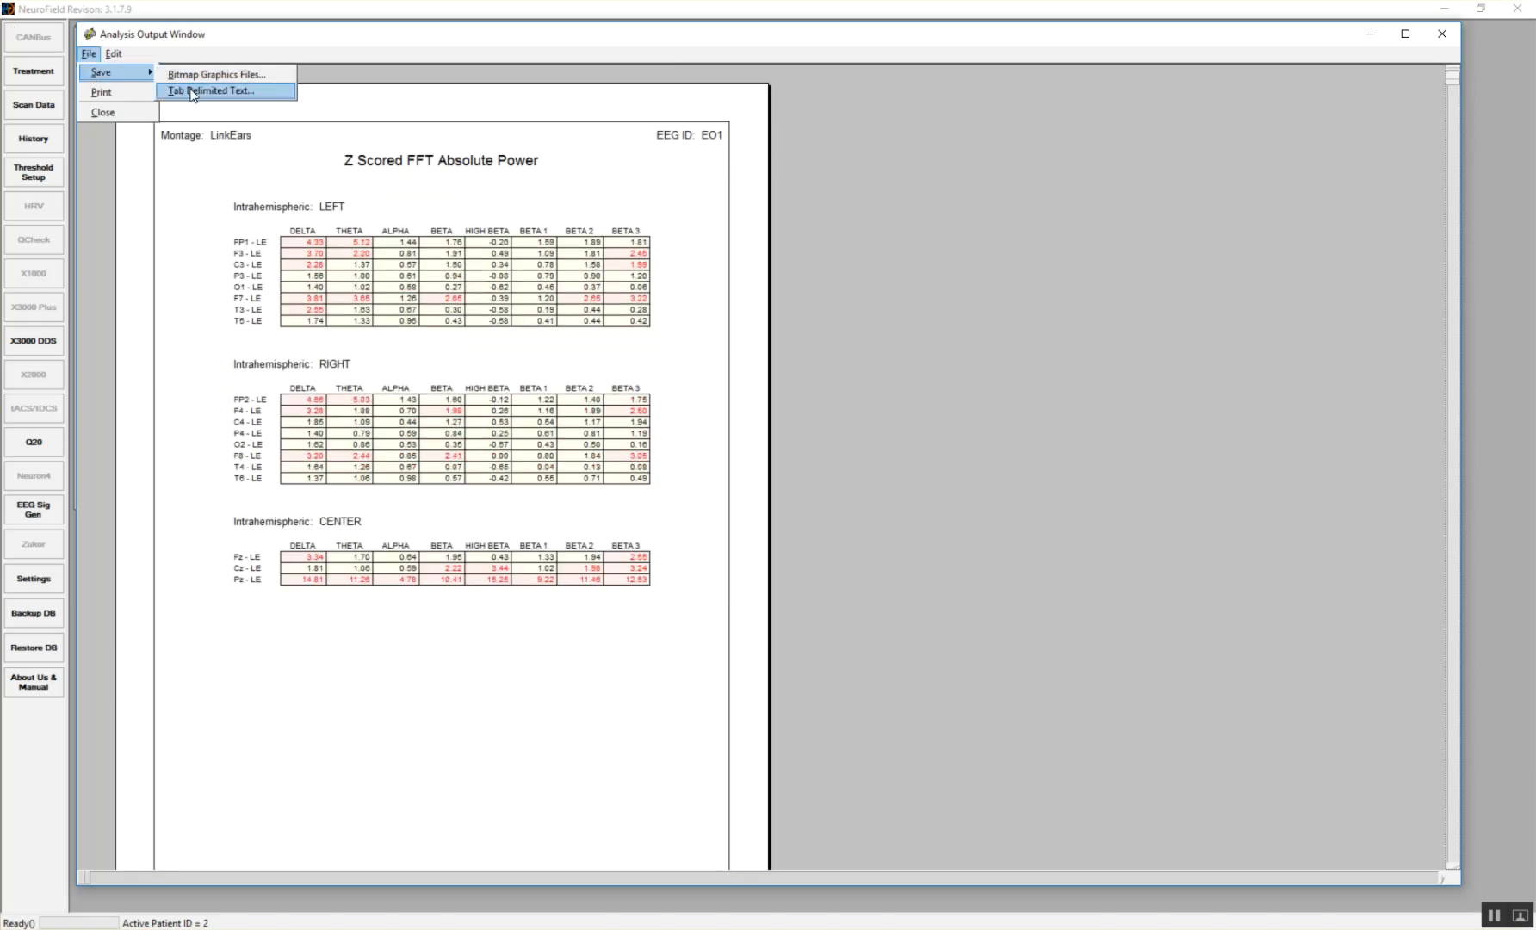
click(258, 97)
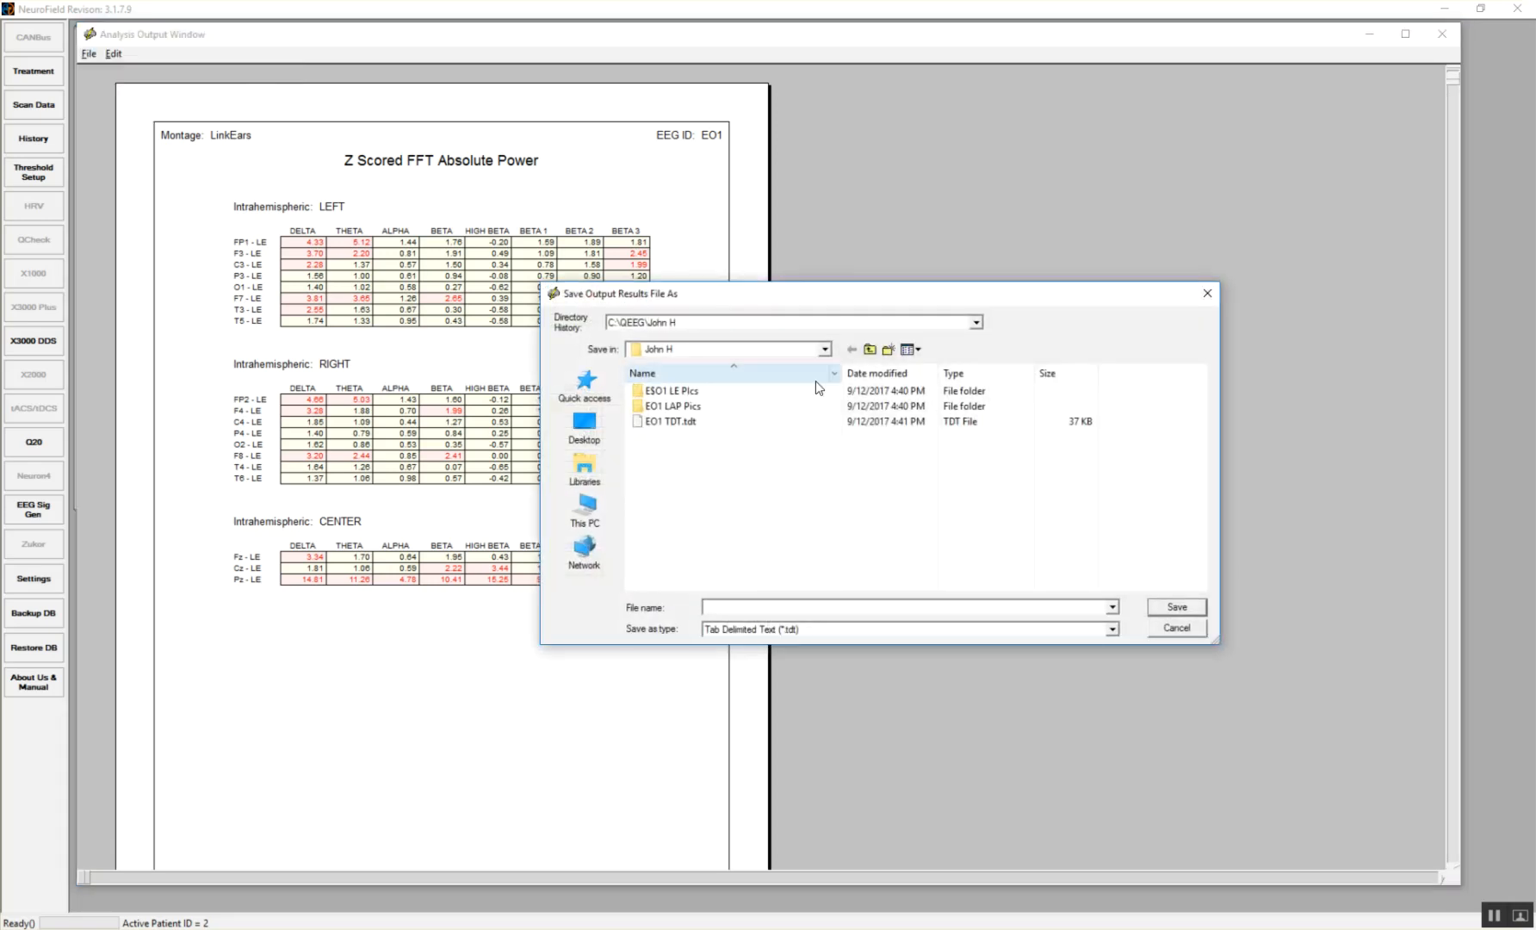
click(660, 423)
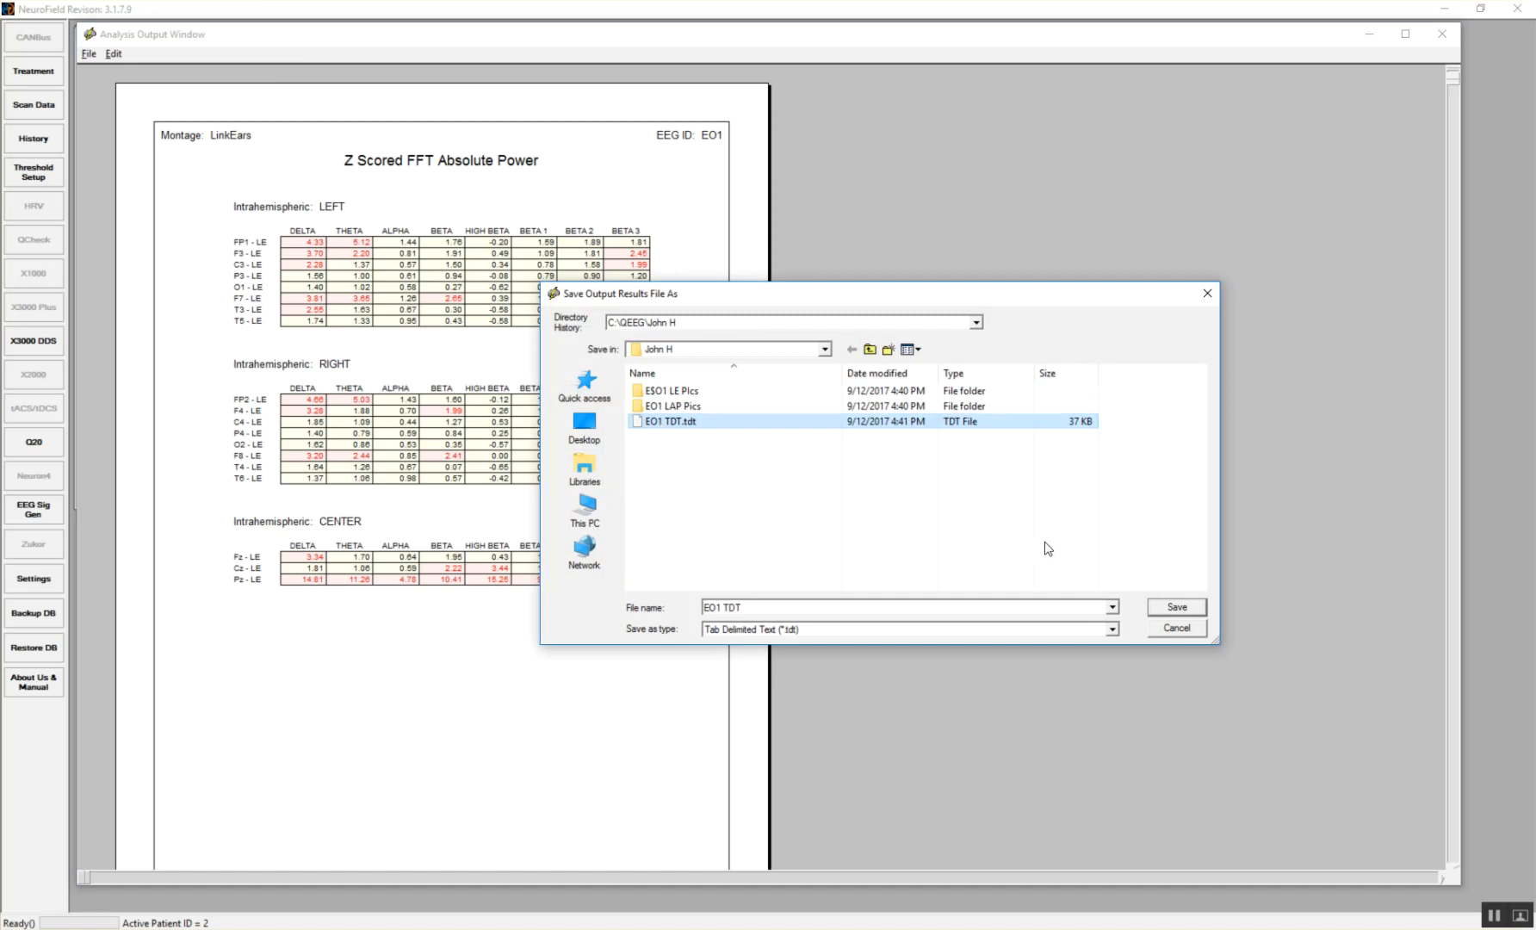
click(1172, 631)
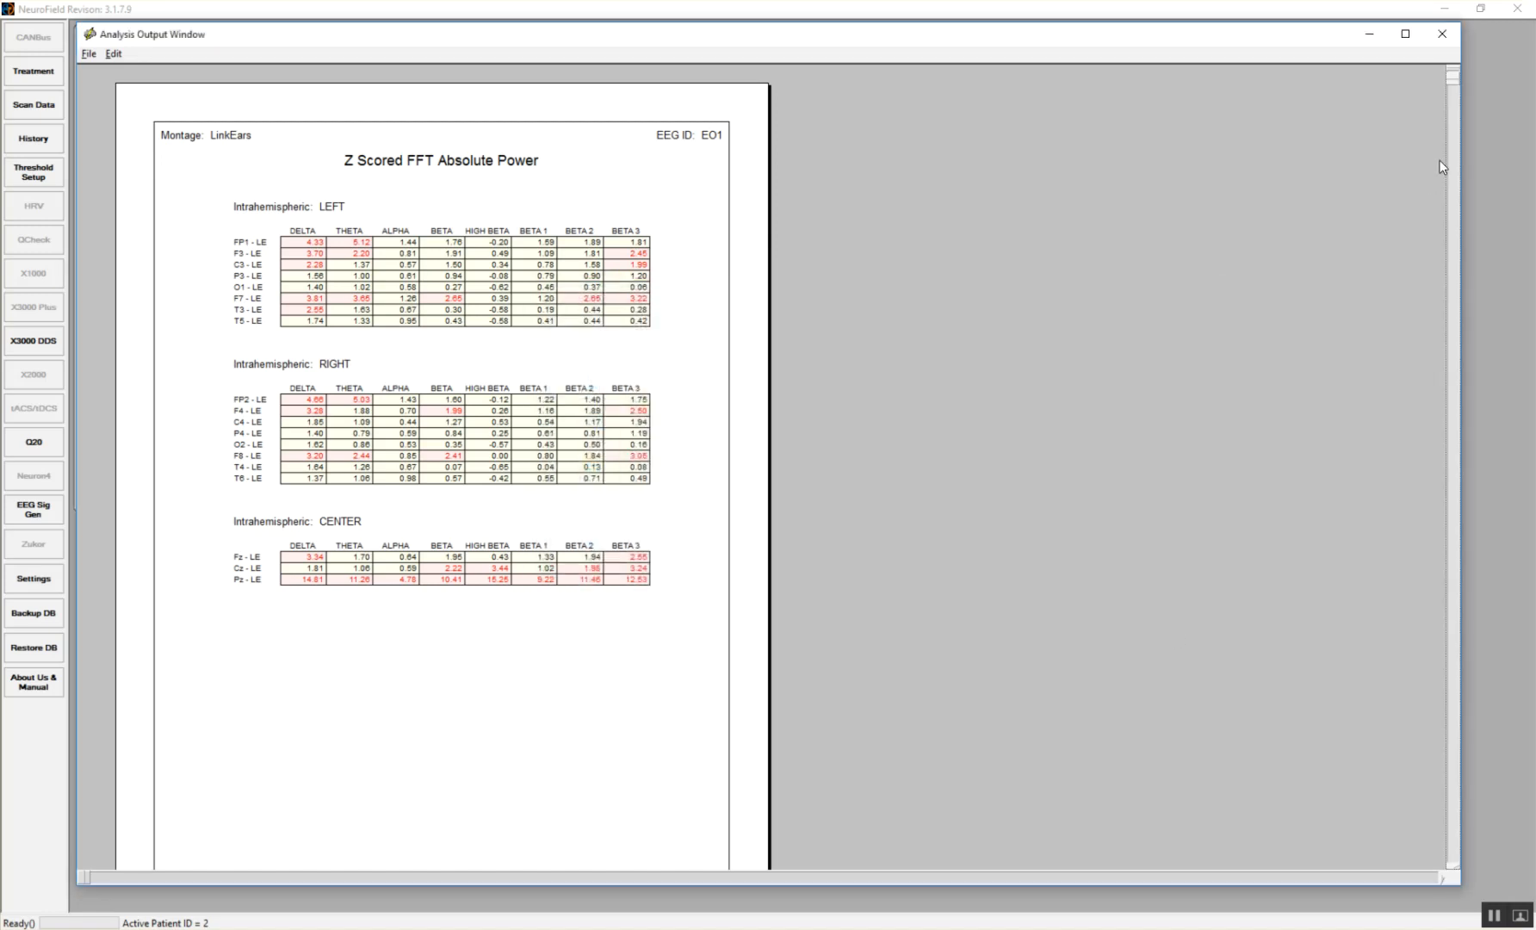
- Close the analysis output, return to NeuroField and continue with the currently selected patient
click(1442, 34)
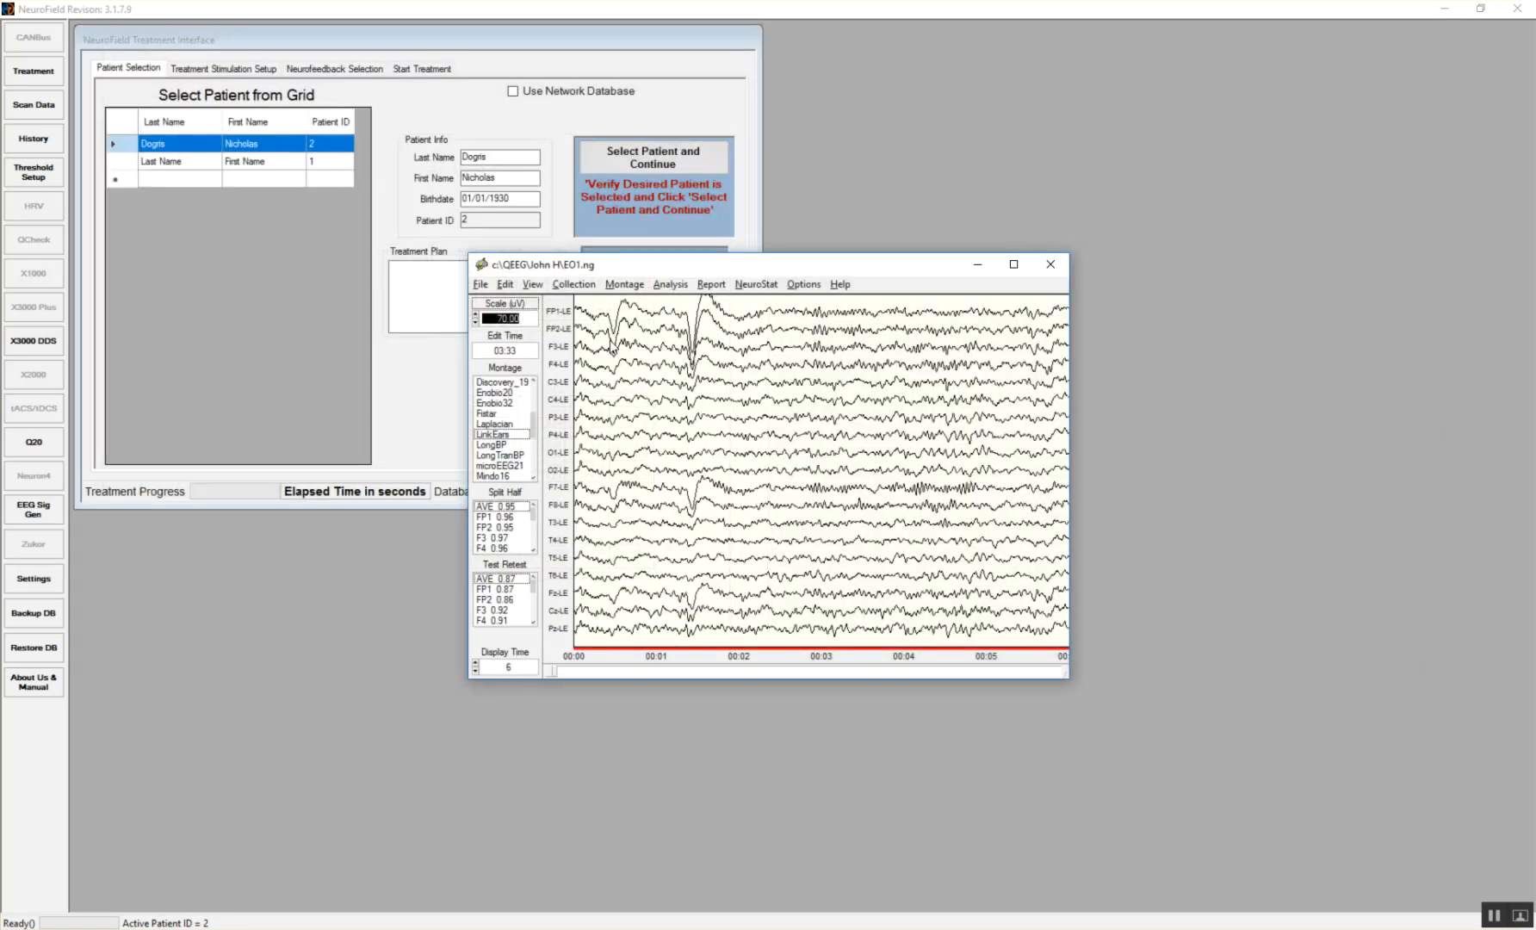
click(979, 266)
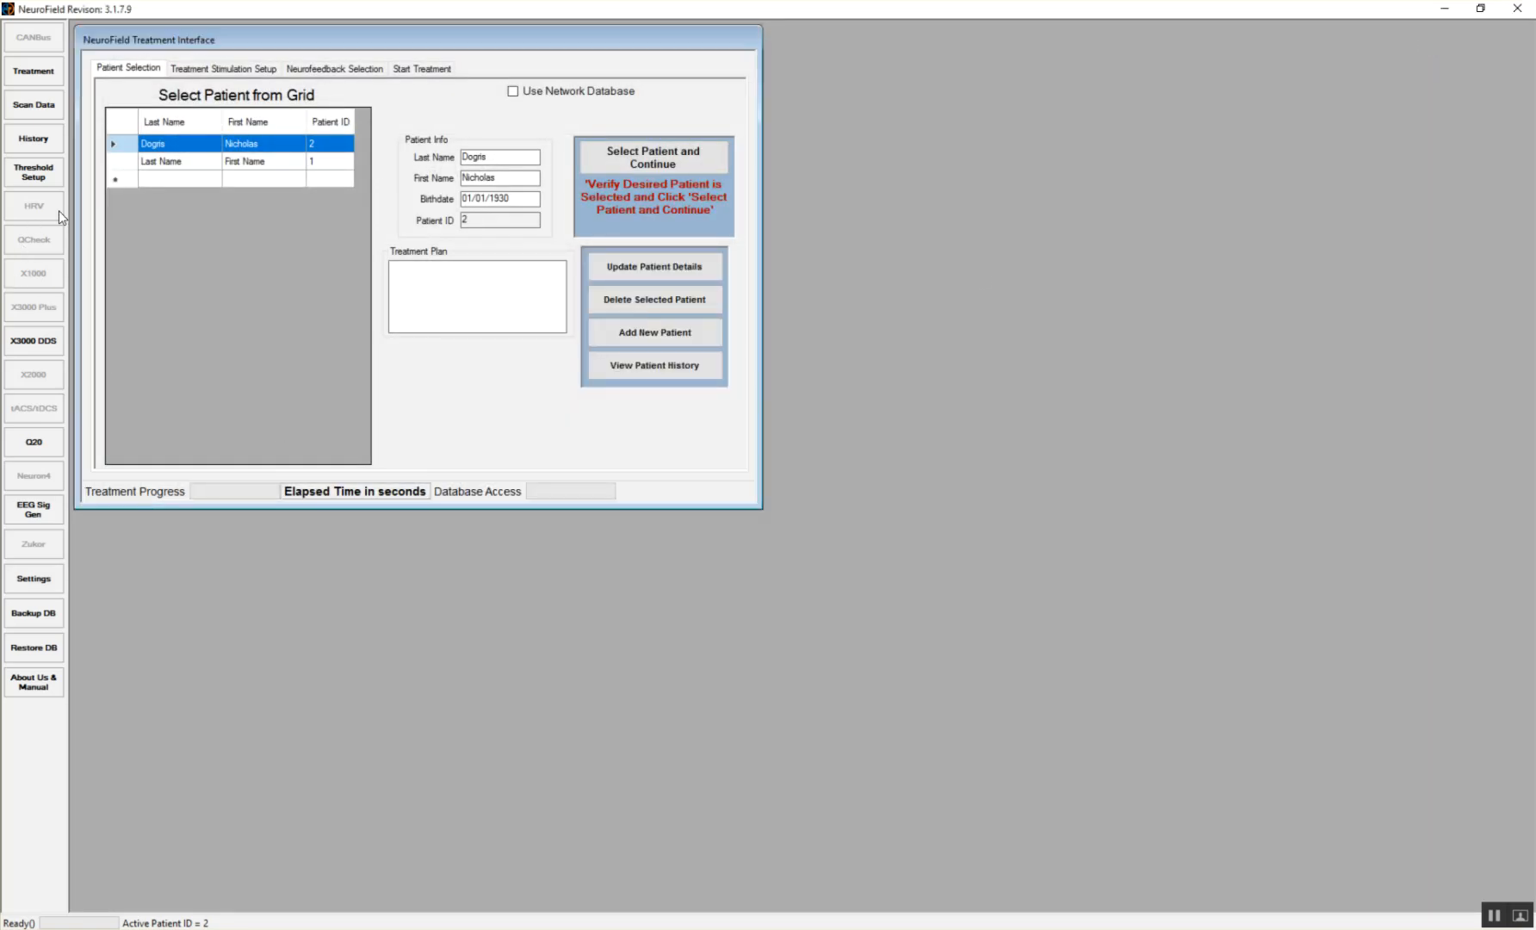
click(619, 153)
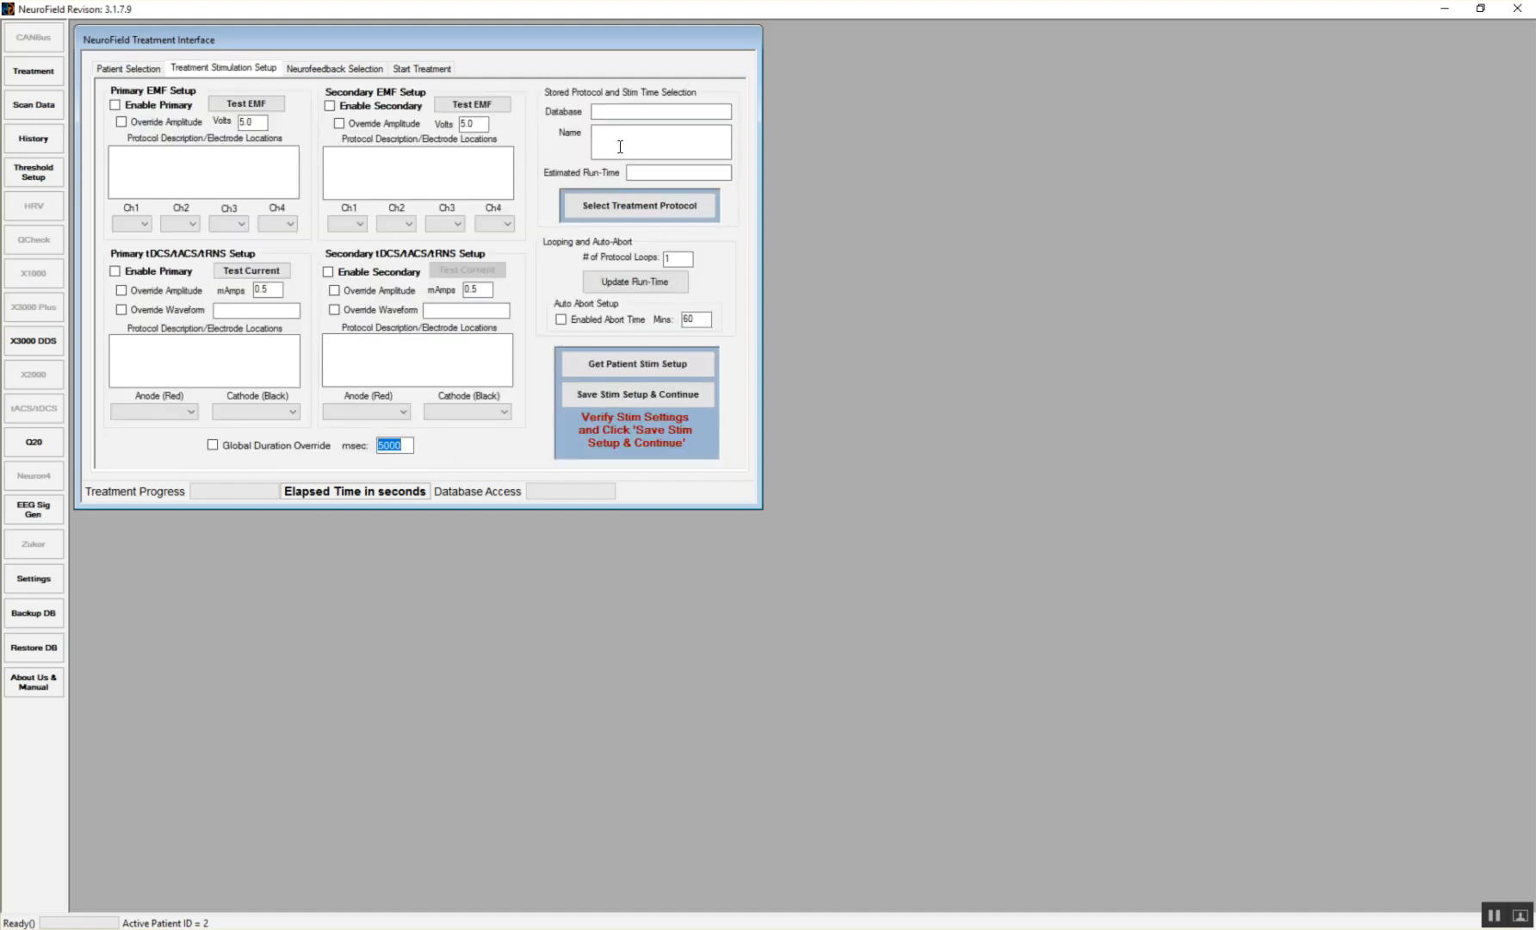
- Retrieve the patient's stored stimulation setup, then save it and continue to the neurofeedback settings
click(134, 104)
click(635, 364)
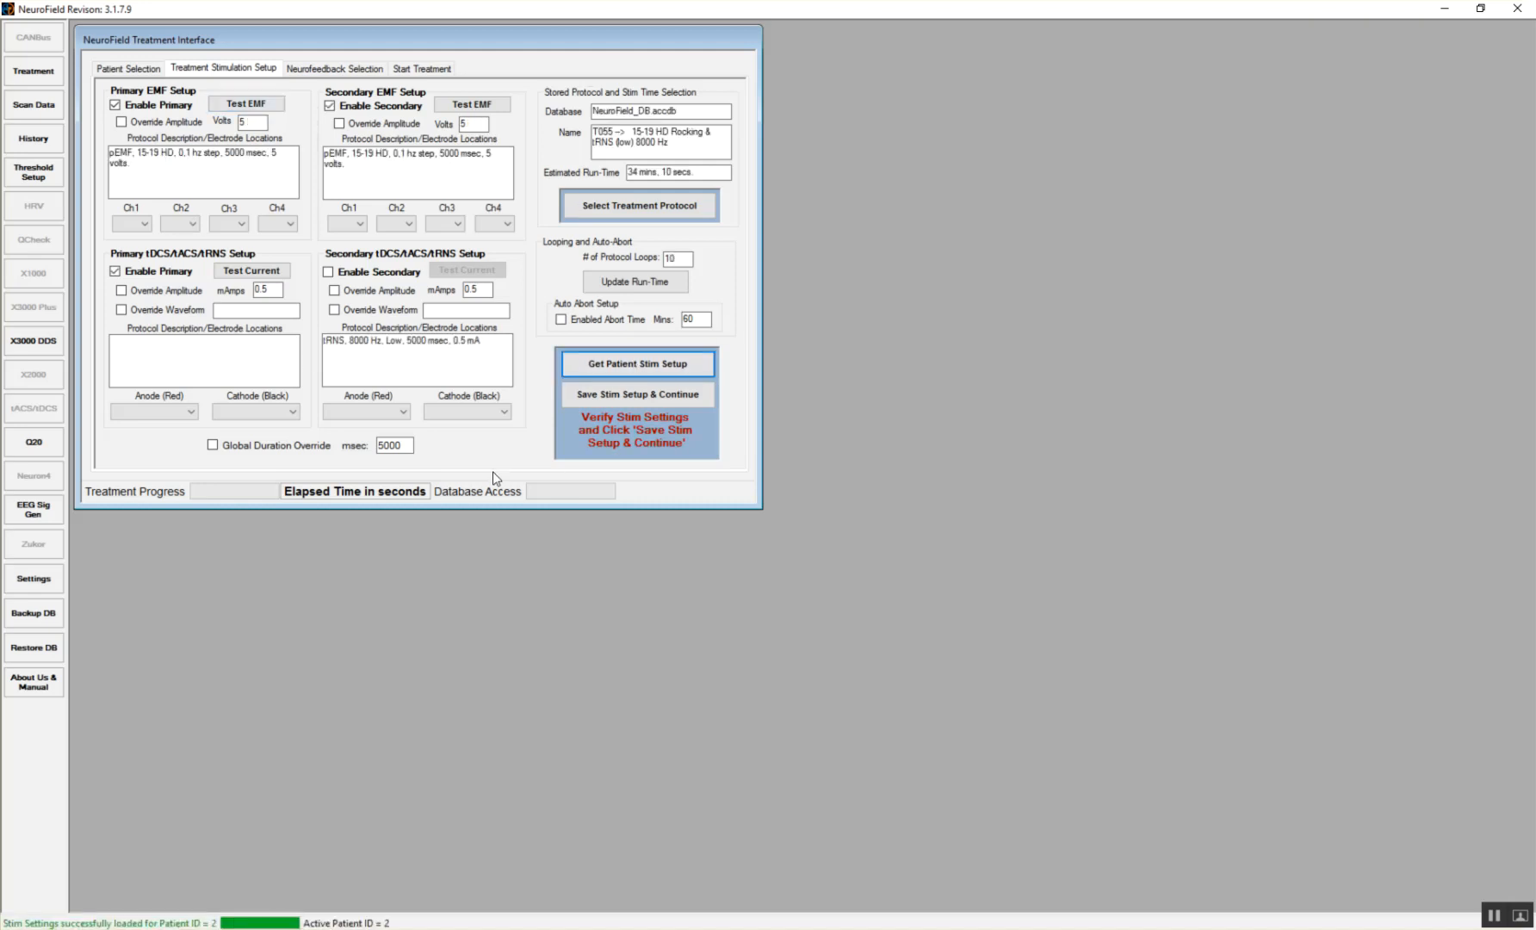
click(600, 396)
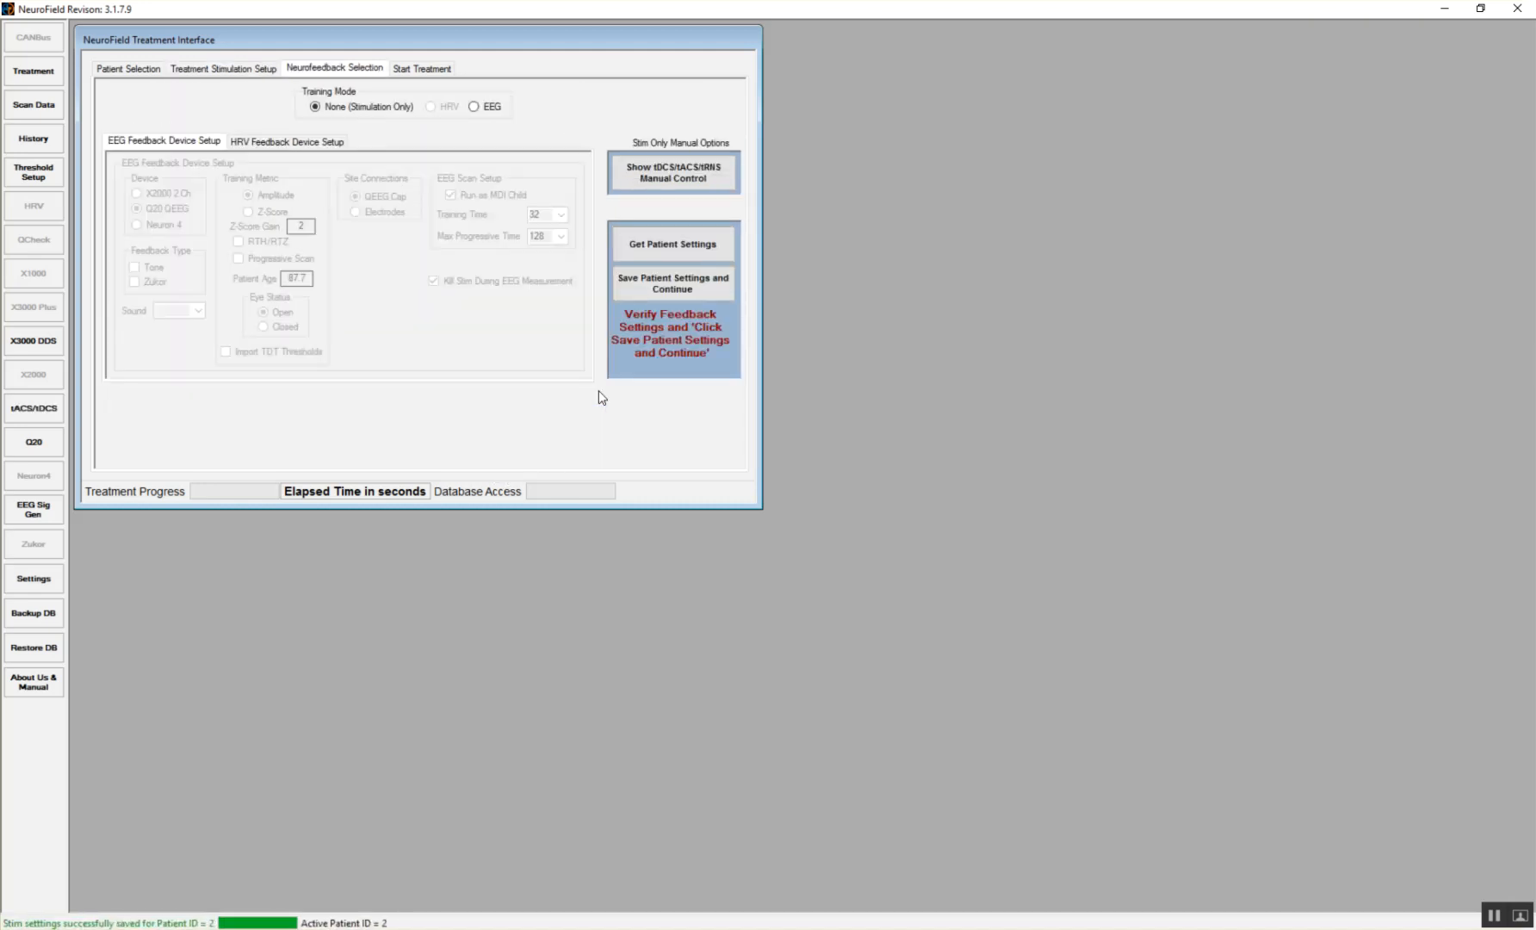
- Set up EEG training with Zukor feedback, Z-Score metric, RTH/RTZ and Import TDT Thresholds, then save the patient settings
click(480, 108)
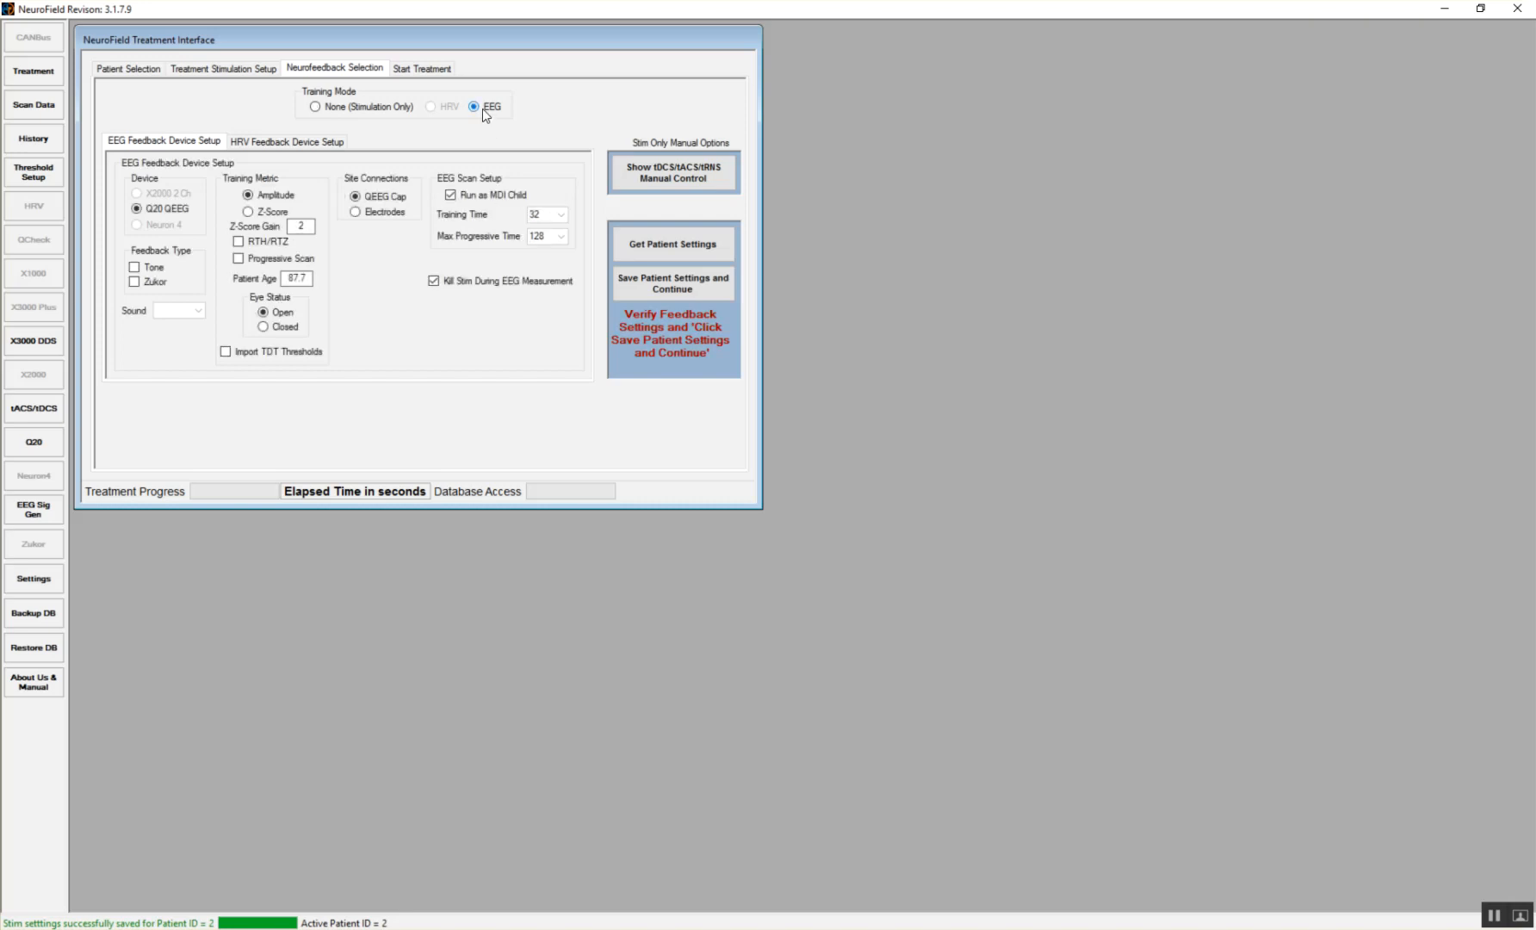
click(151, 283)
click(277, 212)
click(260, 243)
click(224, 353)
click(656, 286)
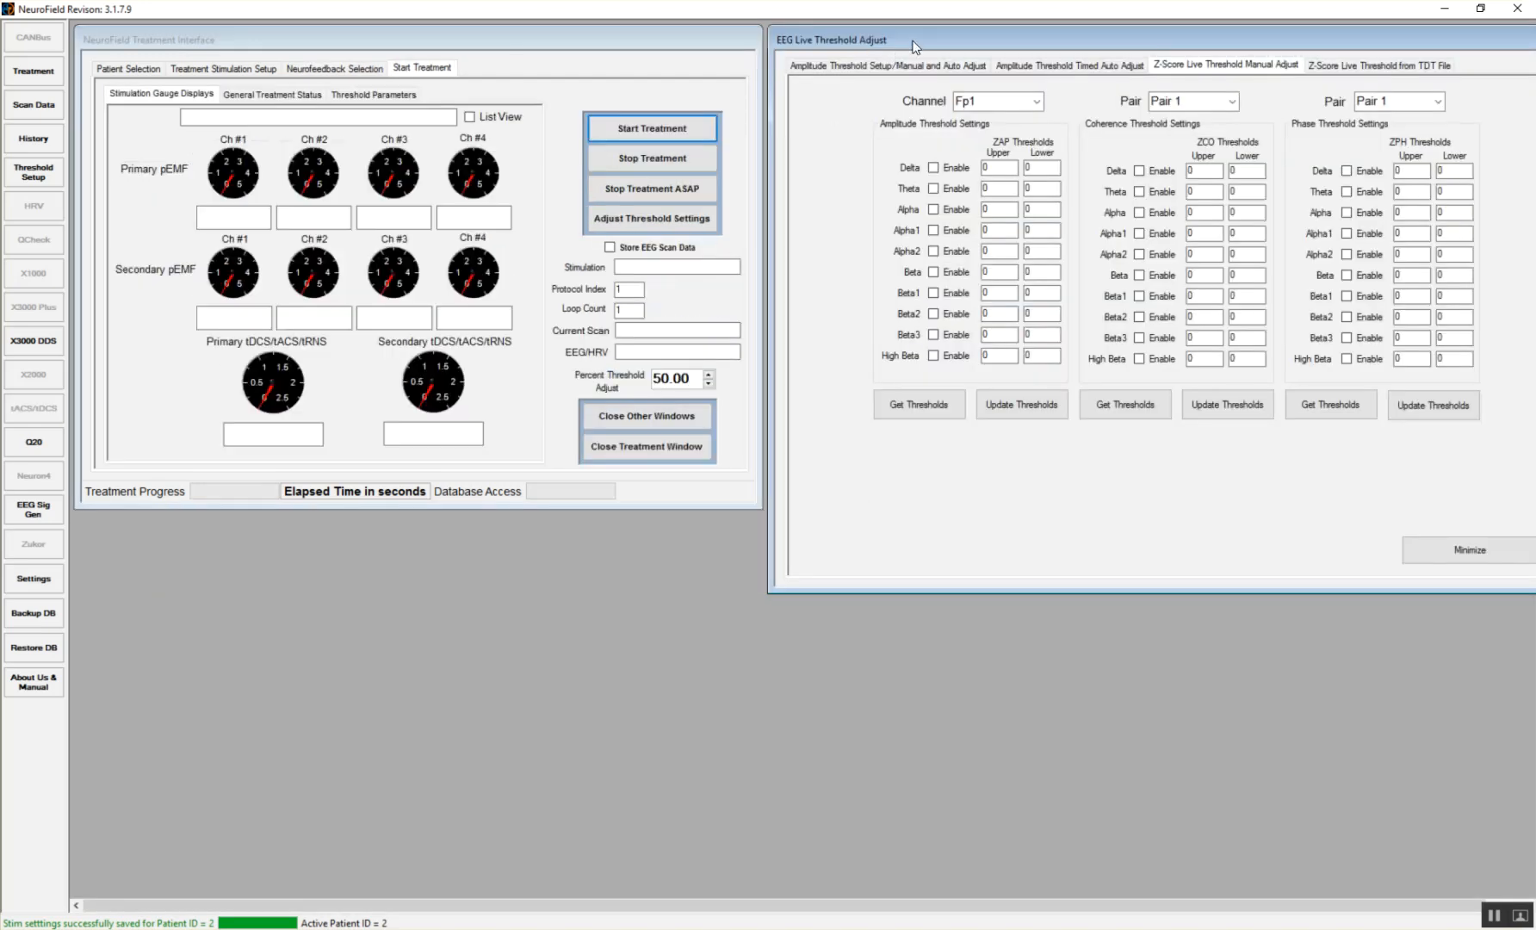
- Bring the live threshold window into view and import EO1 TDT.tdt from the patient's QEEG folder as Z-score thresholds
drag(897, 41, 424, 94)
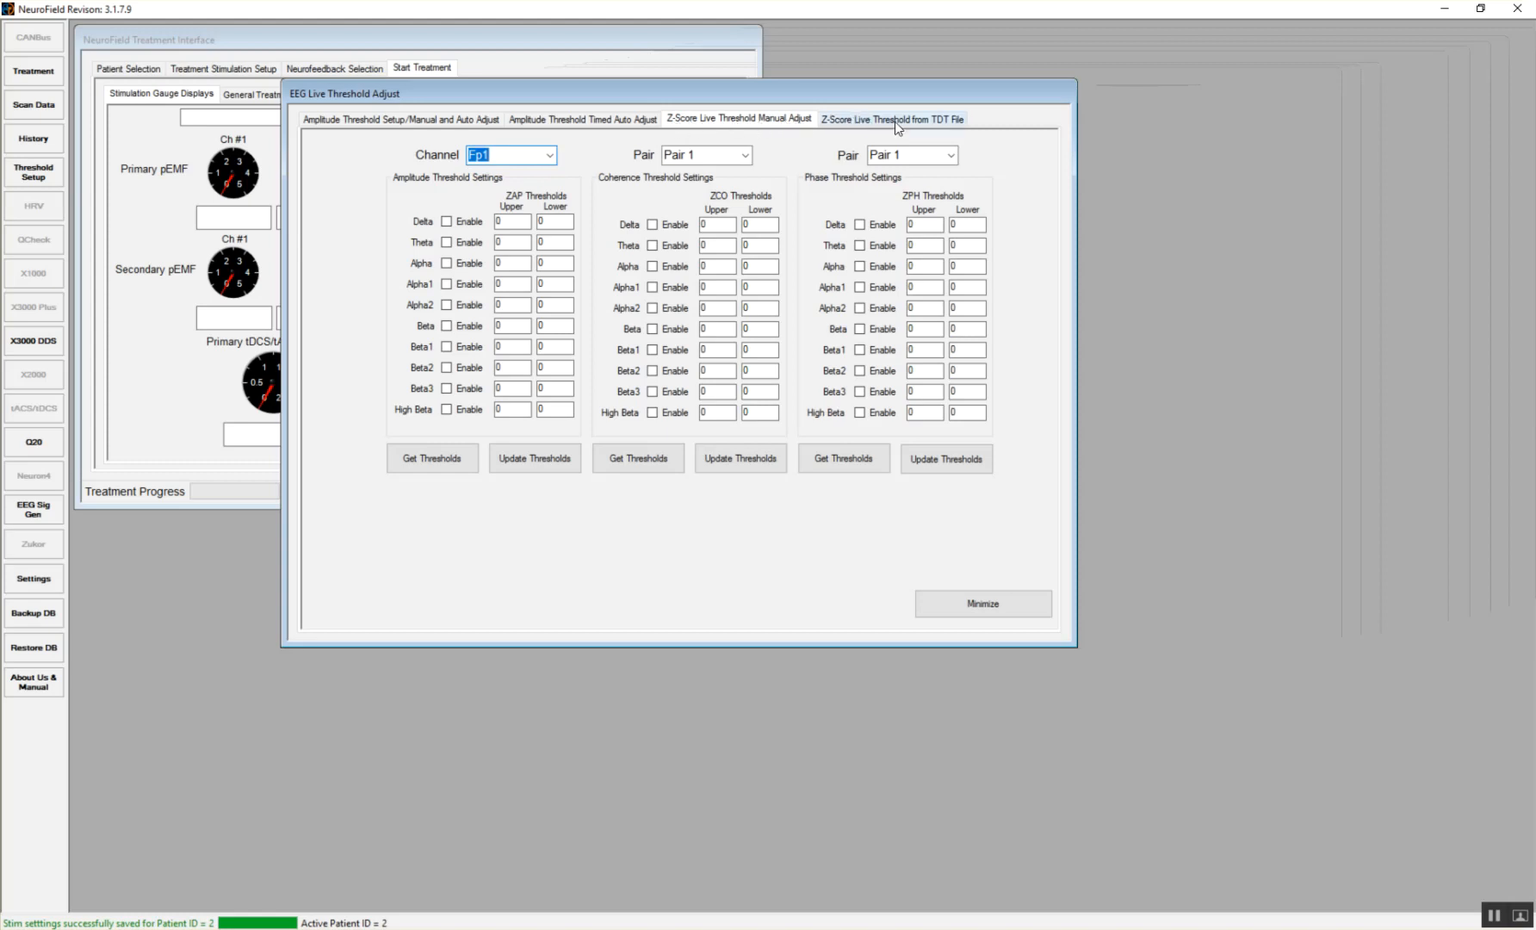
click(873, 120)
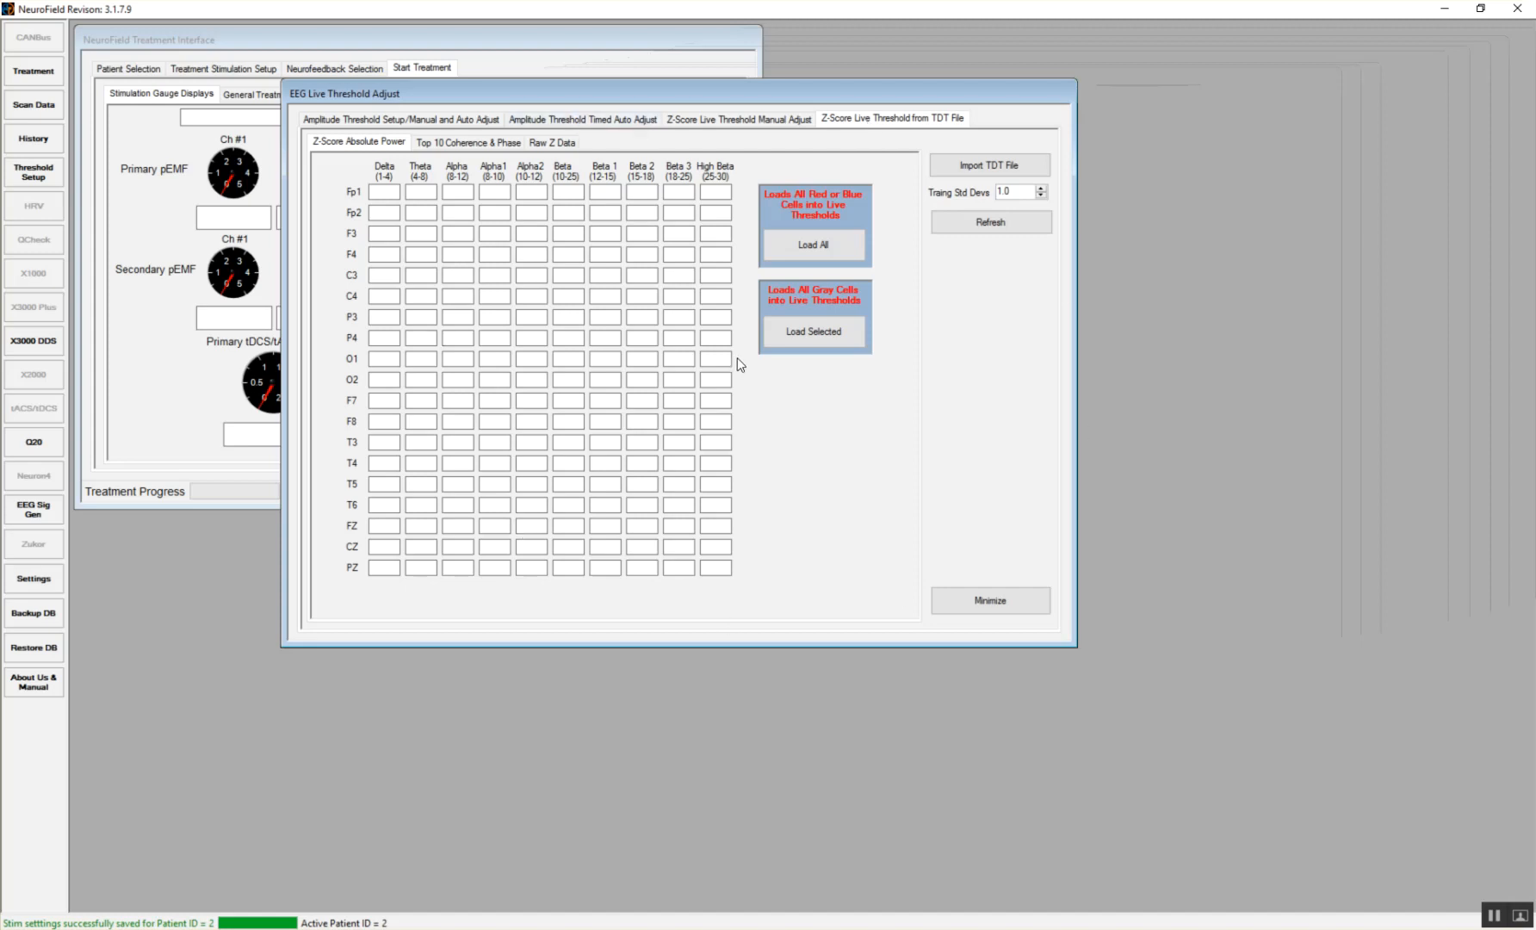
click(950, 170)
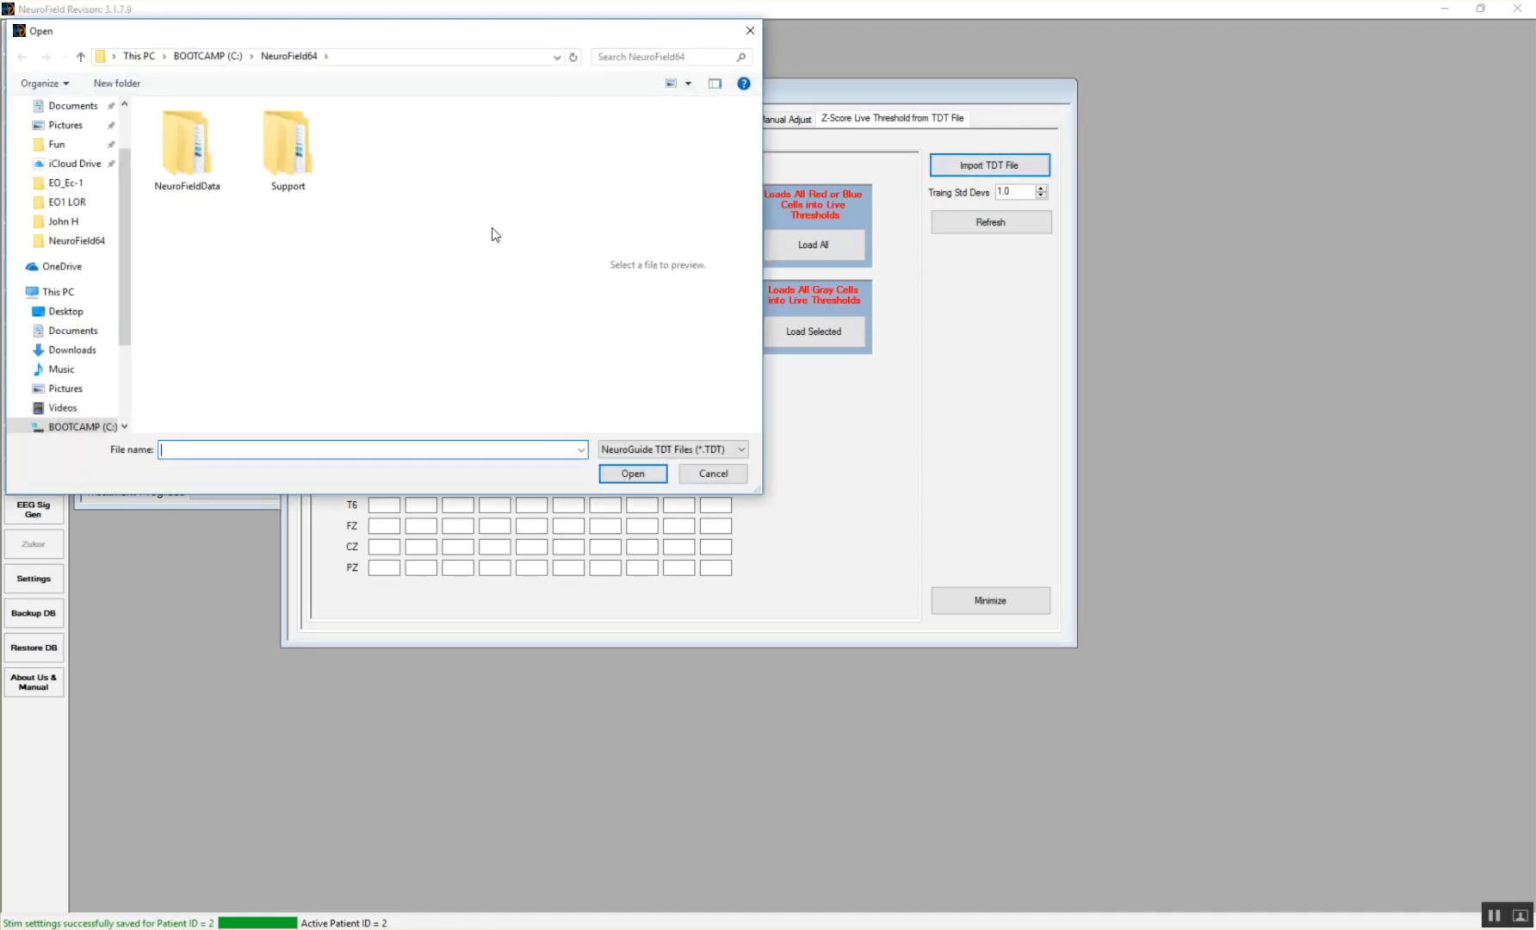
click(61, 224)
click(173, 165)
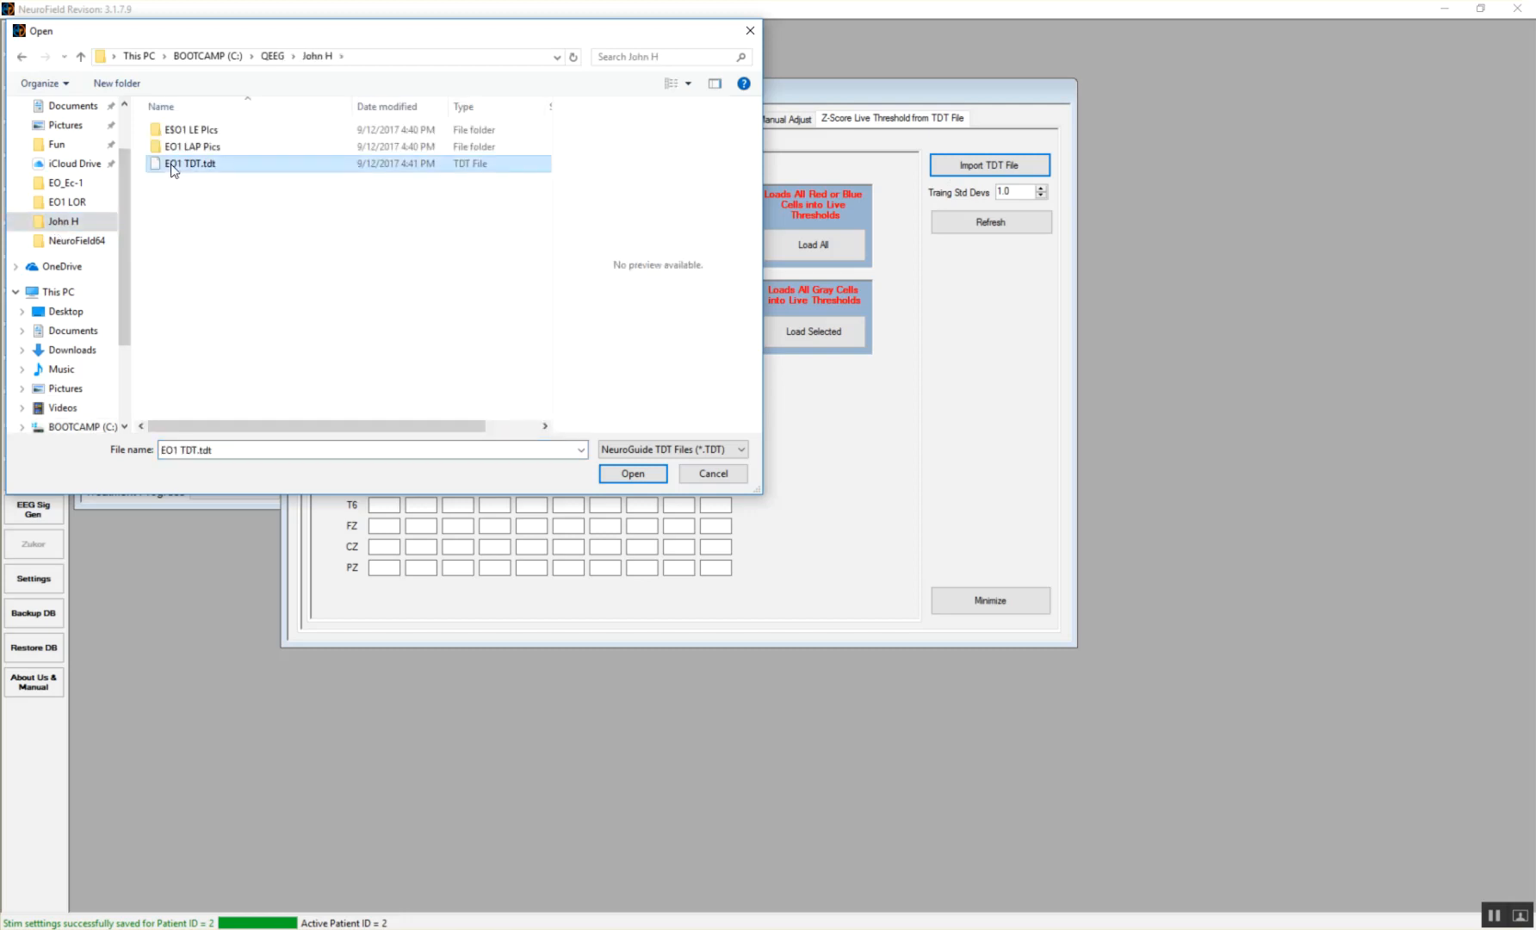
click(621, 471)
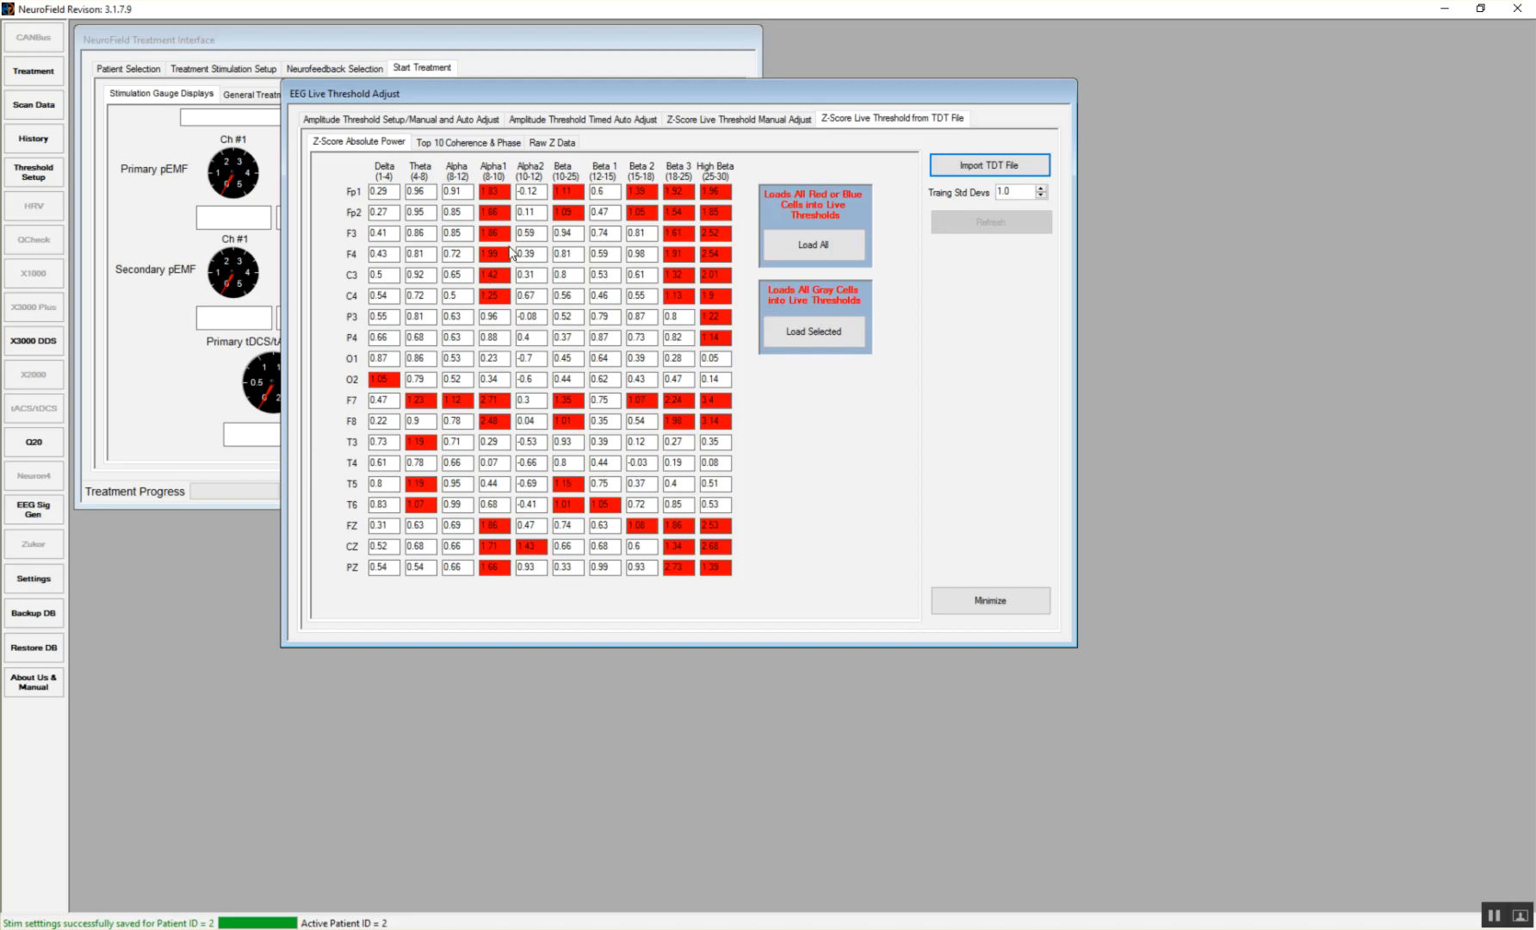
- Try out marking and unmarking individual Beta cells for F4, C3 and C4 in the absolute power table
double_click(578, 256)
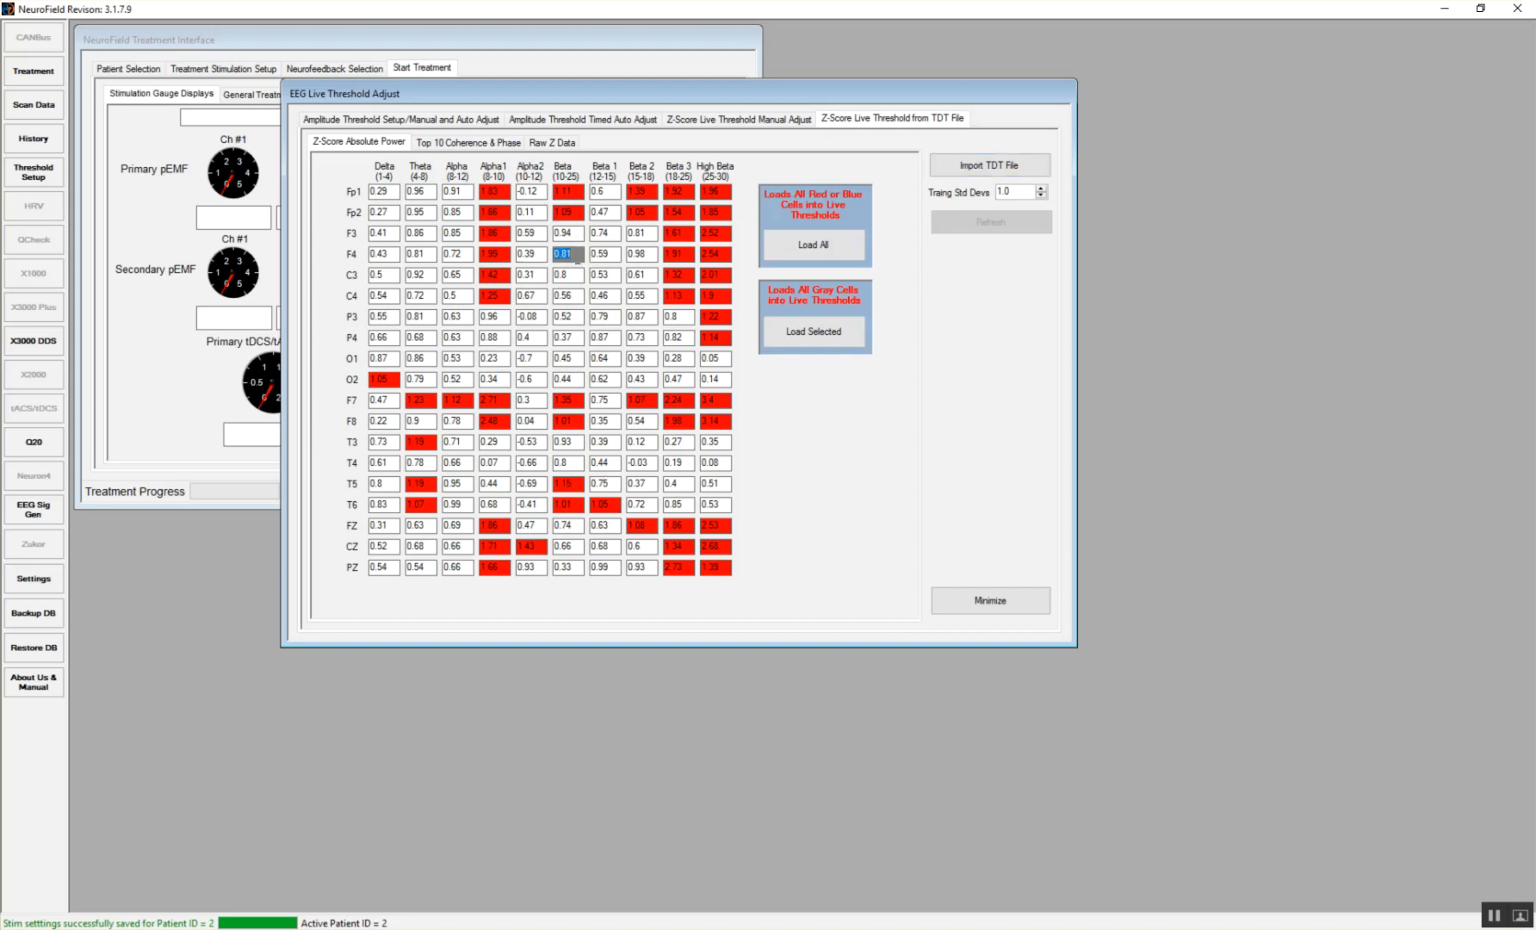
click(577, 280)
double_click(578, 280)
double_click(573, 295)
double_click(570, 255)
double_click(573, 275)
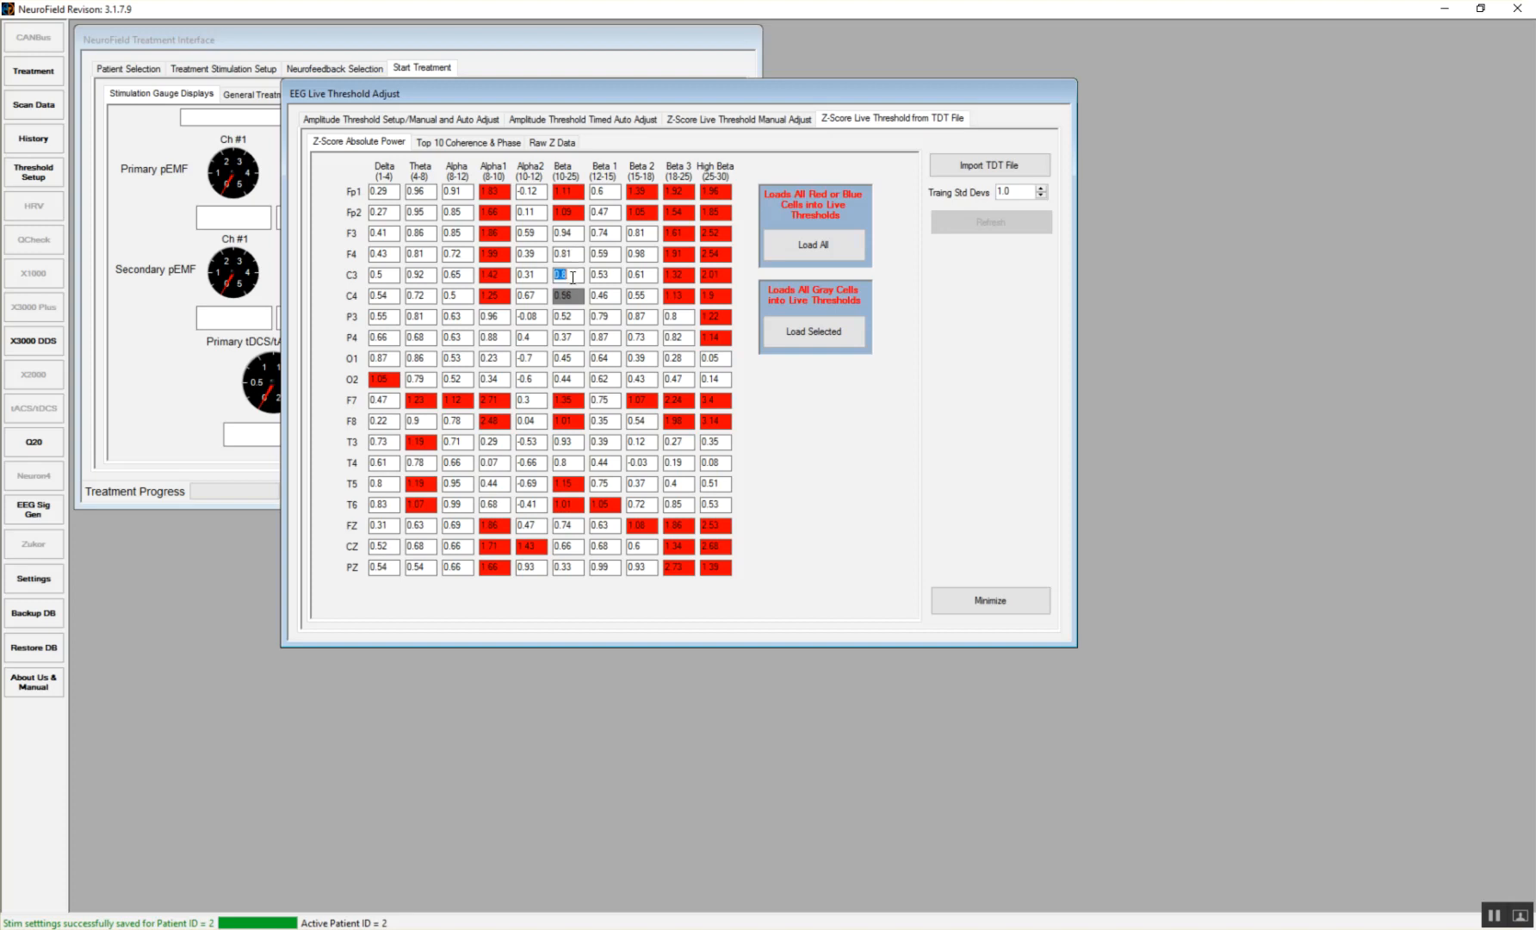
double_click(568, 295)
- Raise the training standard deviations to 1.5 and refresh the absolute power table
triple_click(1041, 189)
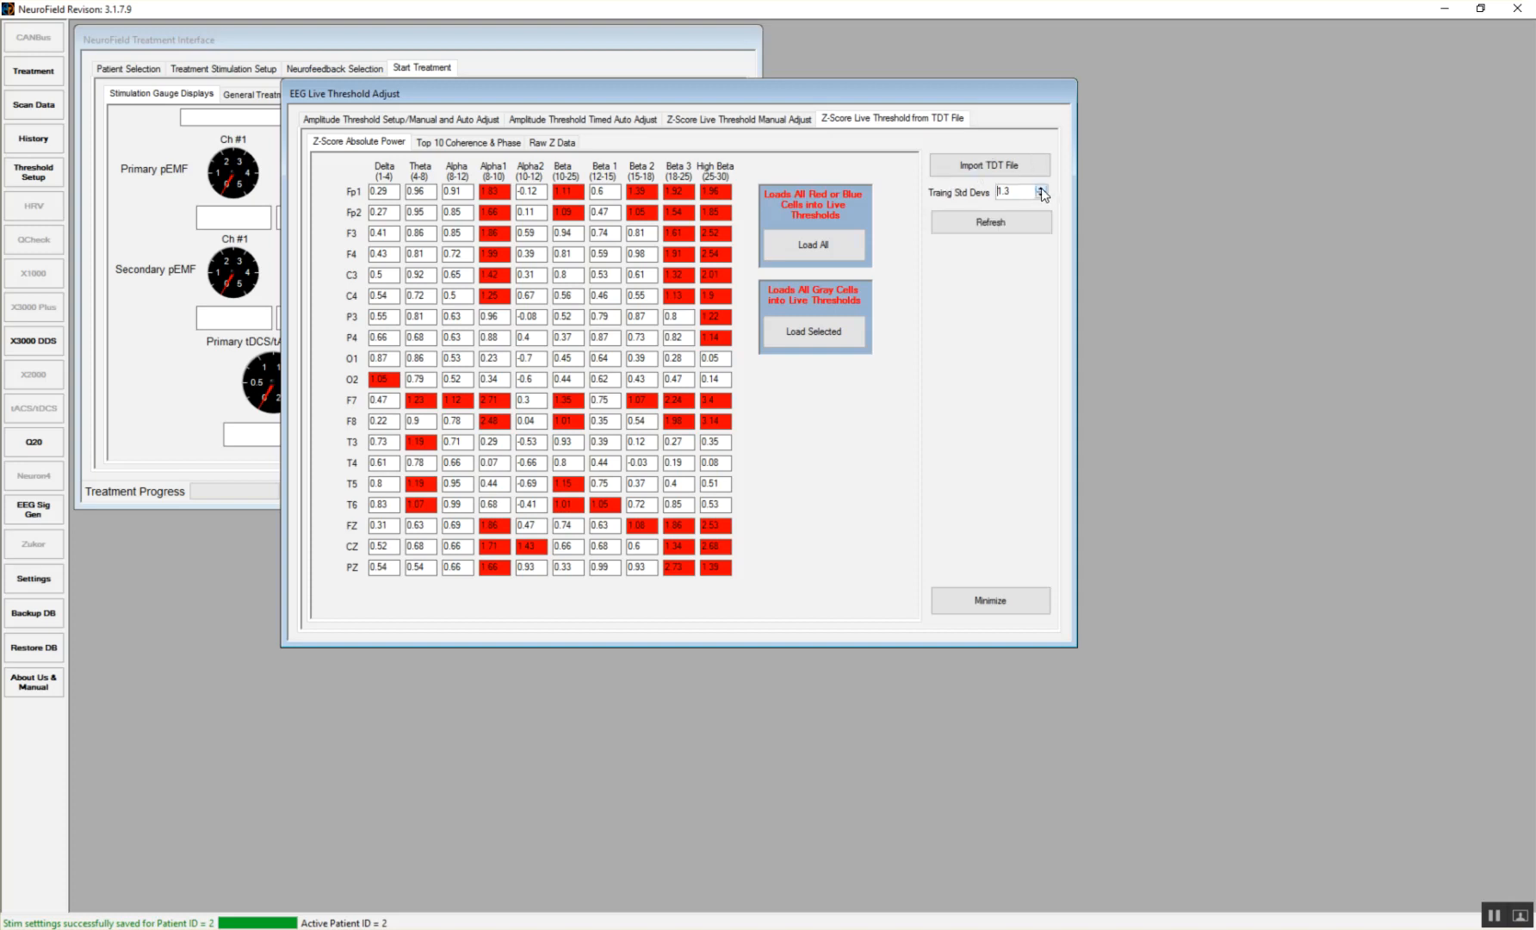
click(989, 220)
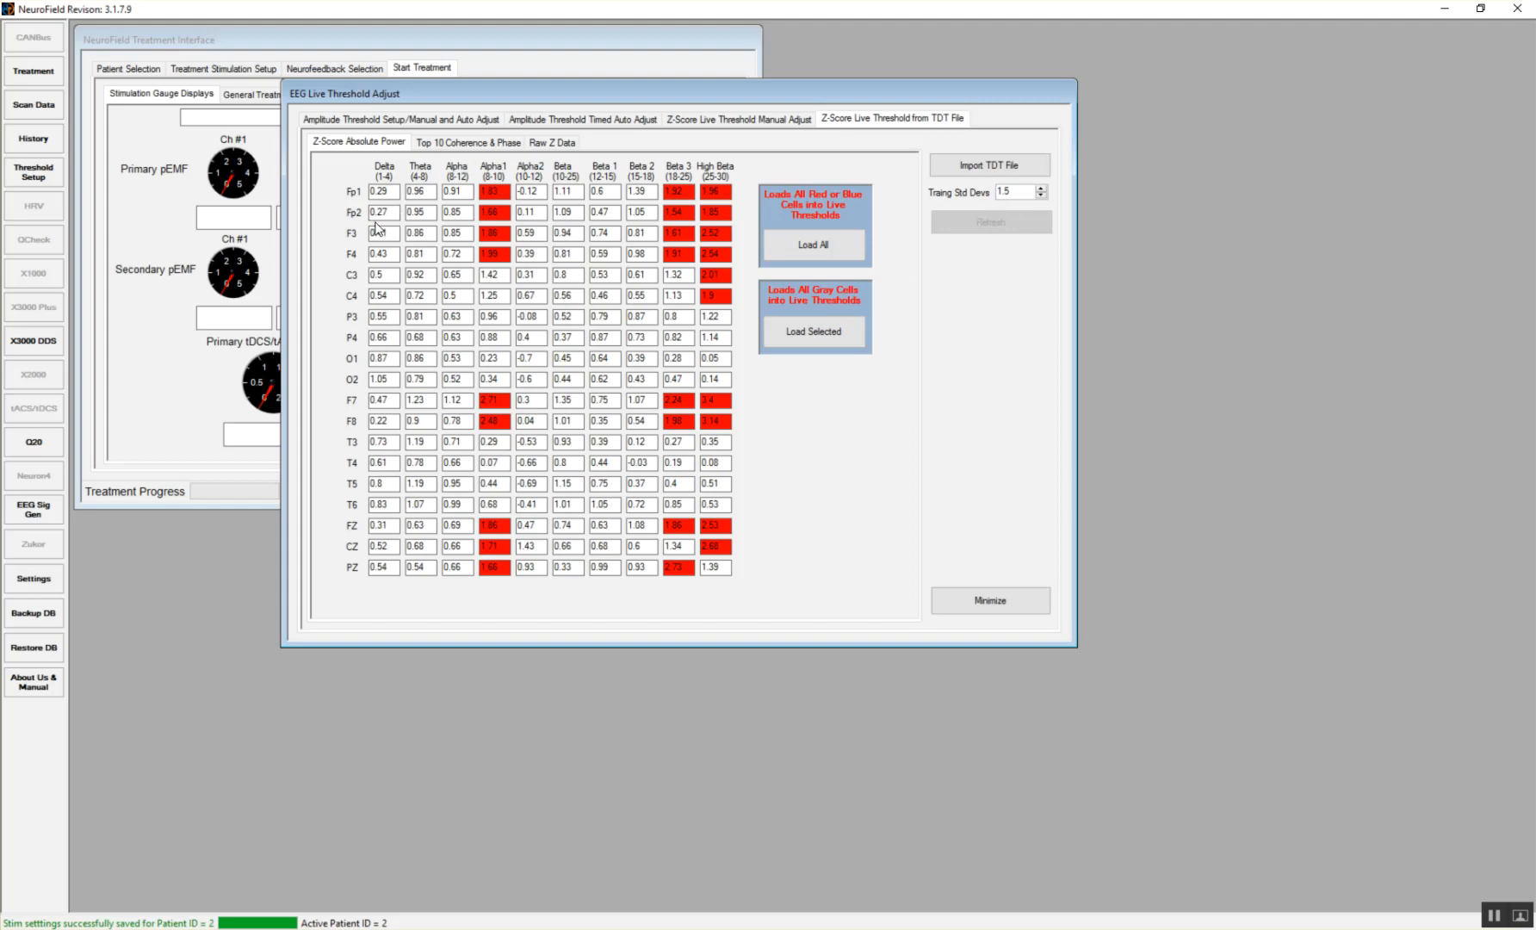
- Refresh the top 10 coherence and phase table with the 10 Phase option, and again with 5 Coherence/5 Phase
click(470, 143)
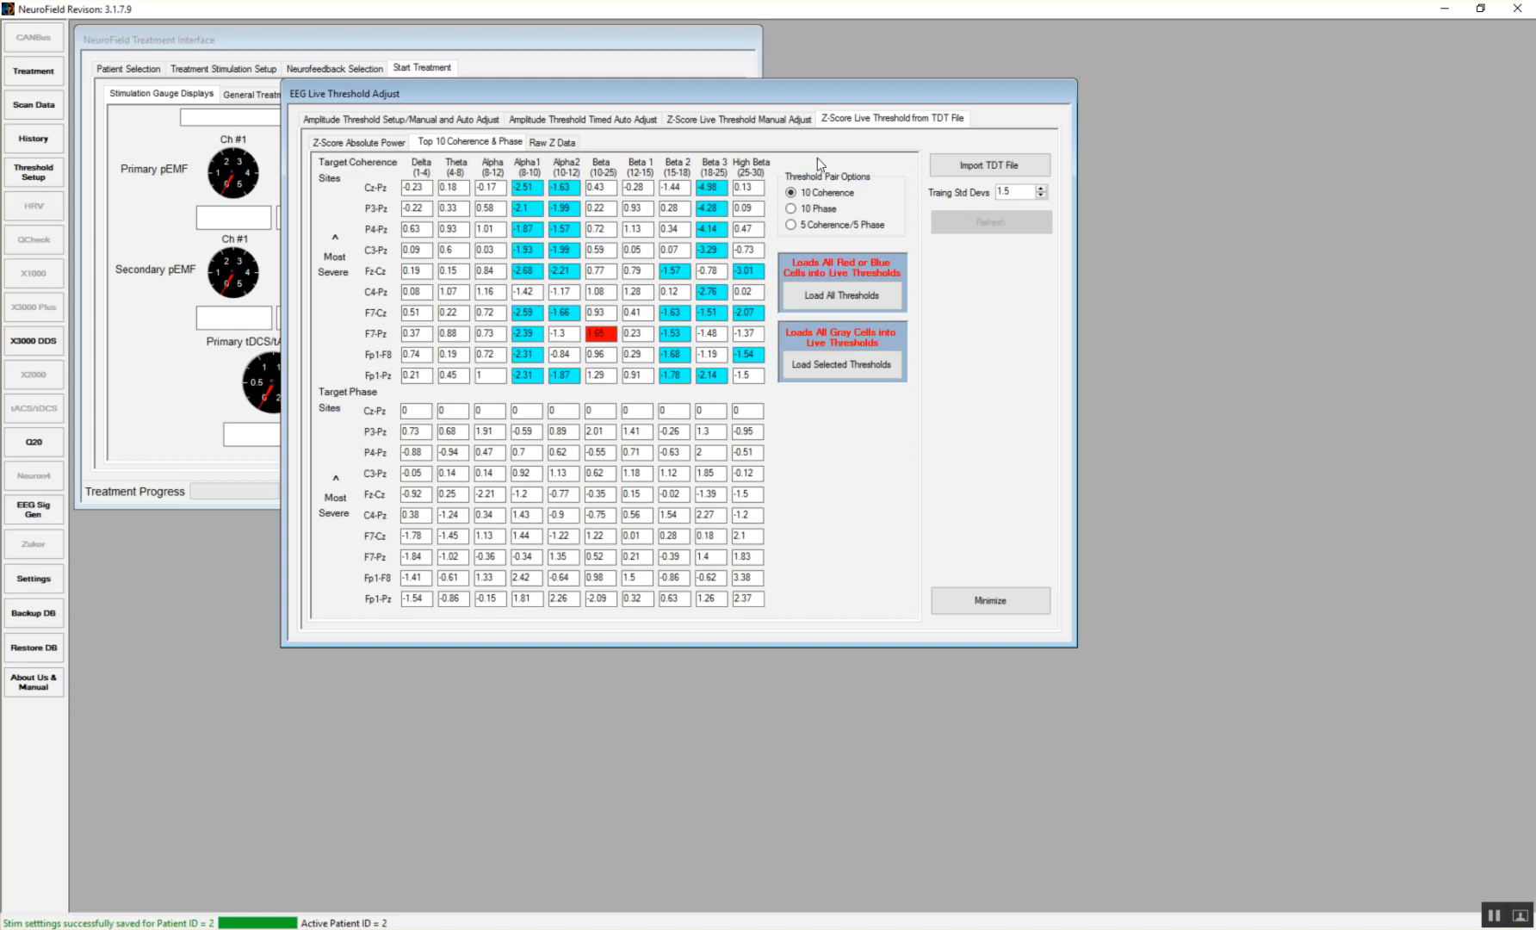
click(818, 208)
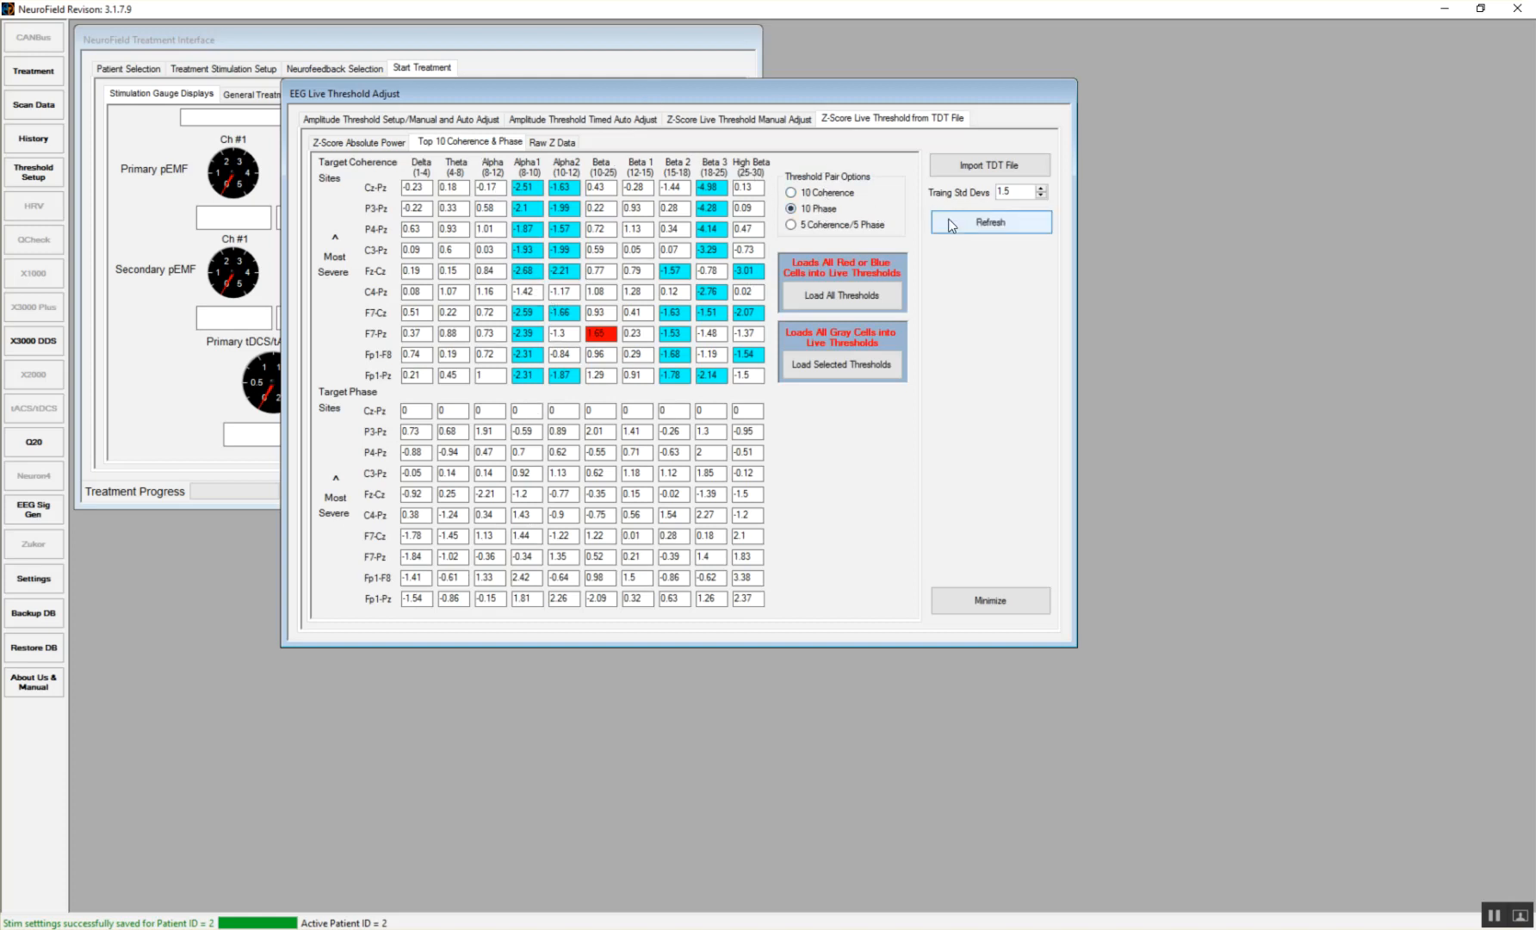
click(951, 226)
click(835, 226)
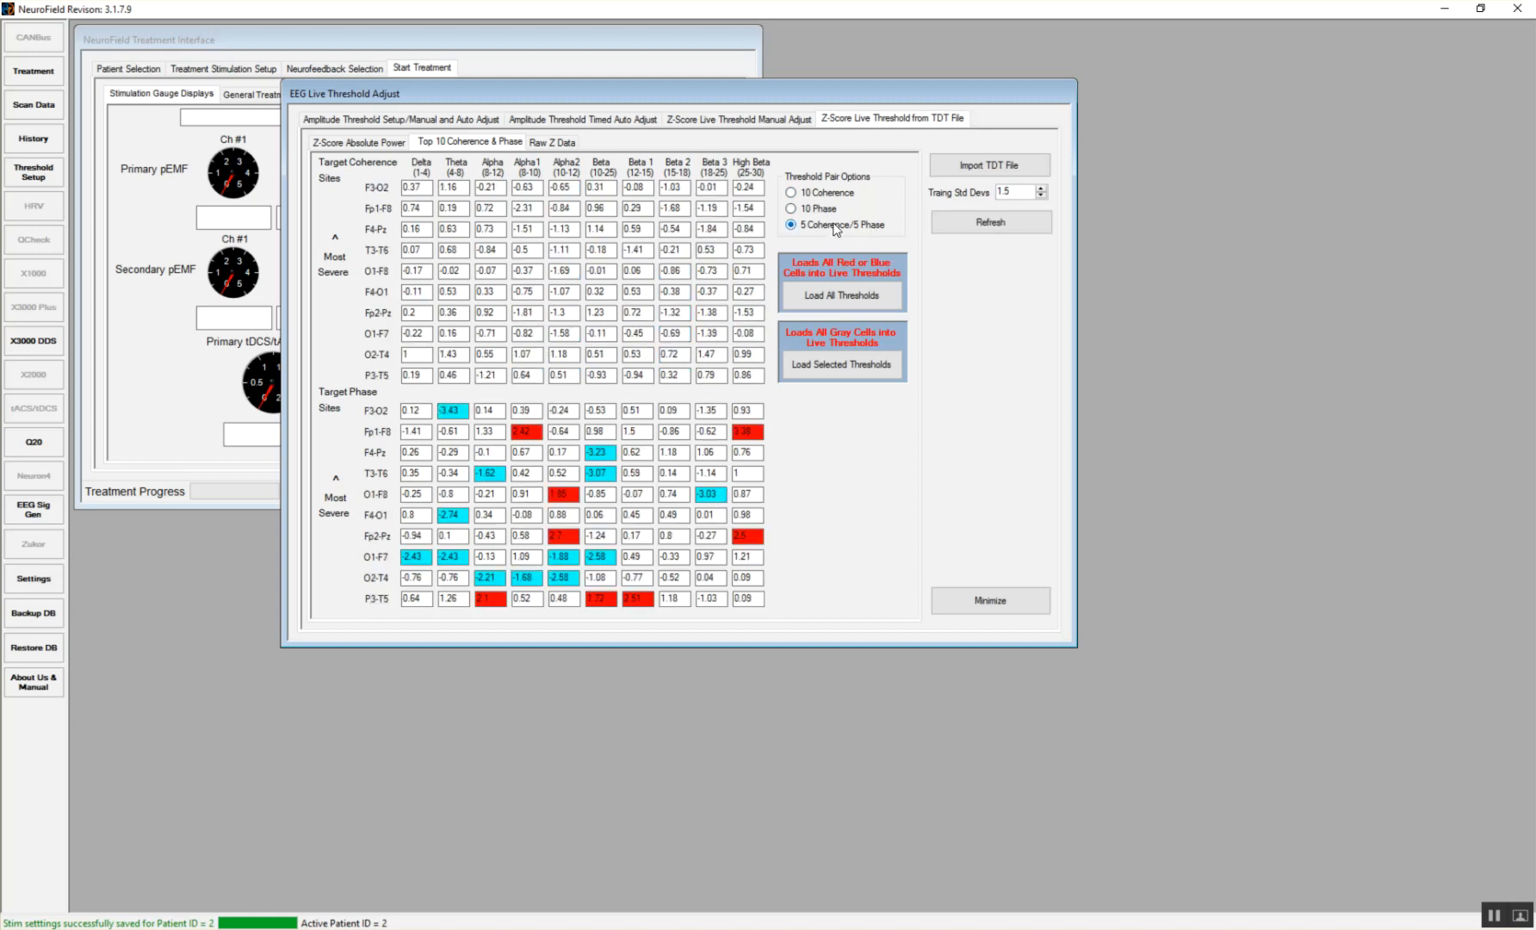
click(968, 226)
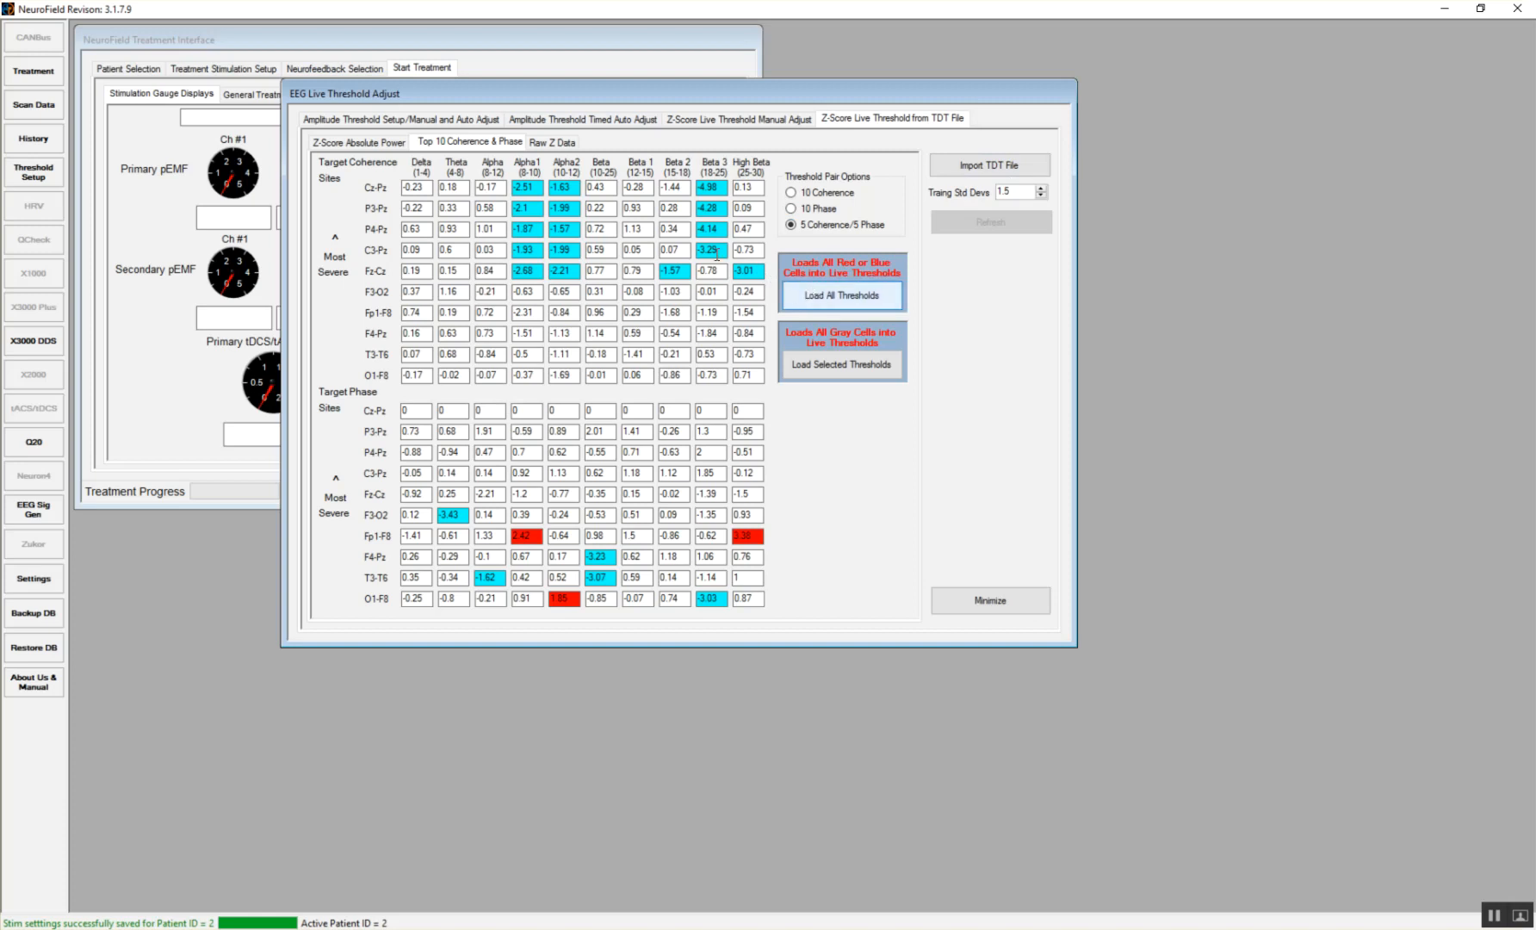
- Load all red or blue cells of the Z-score absolute power table into the live thresholds
click(332, 141)
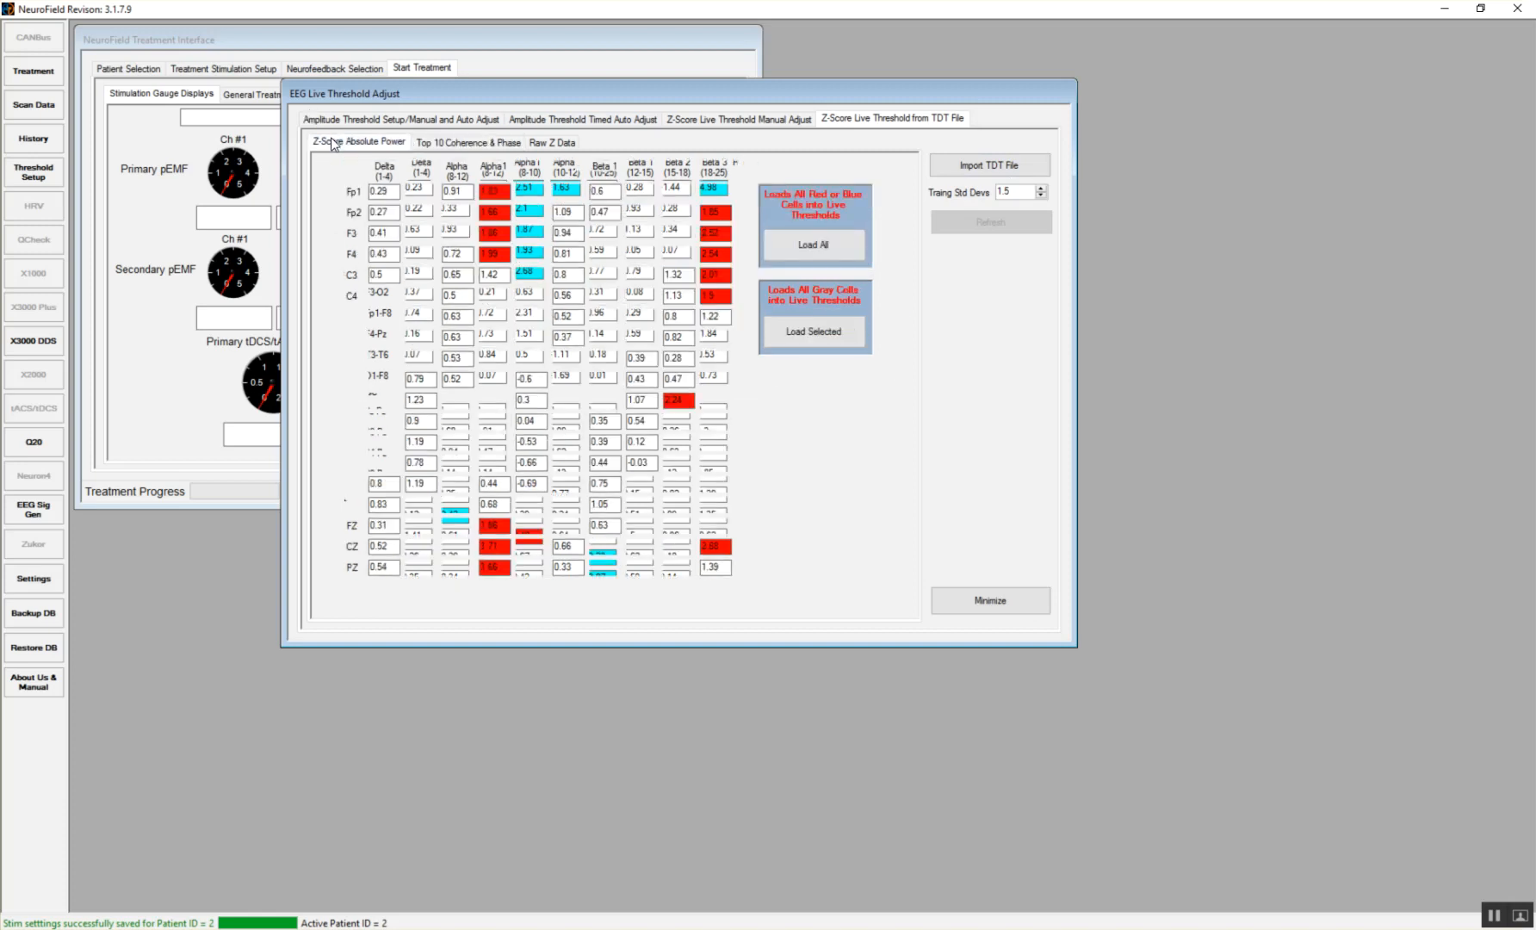
click(801, 248)
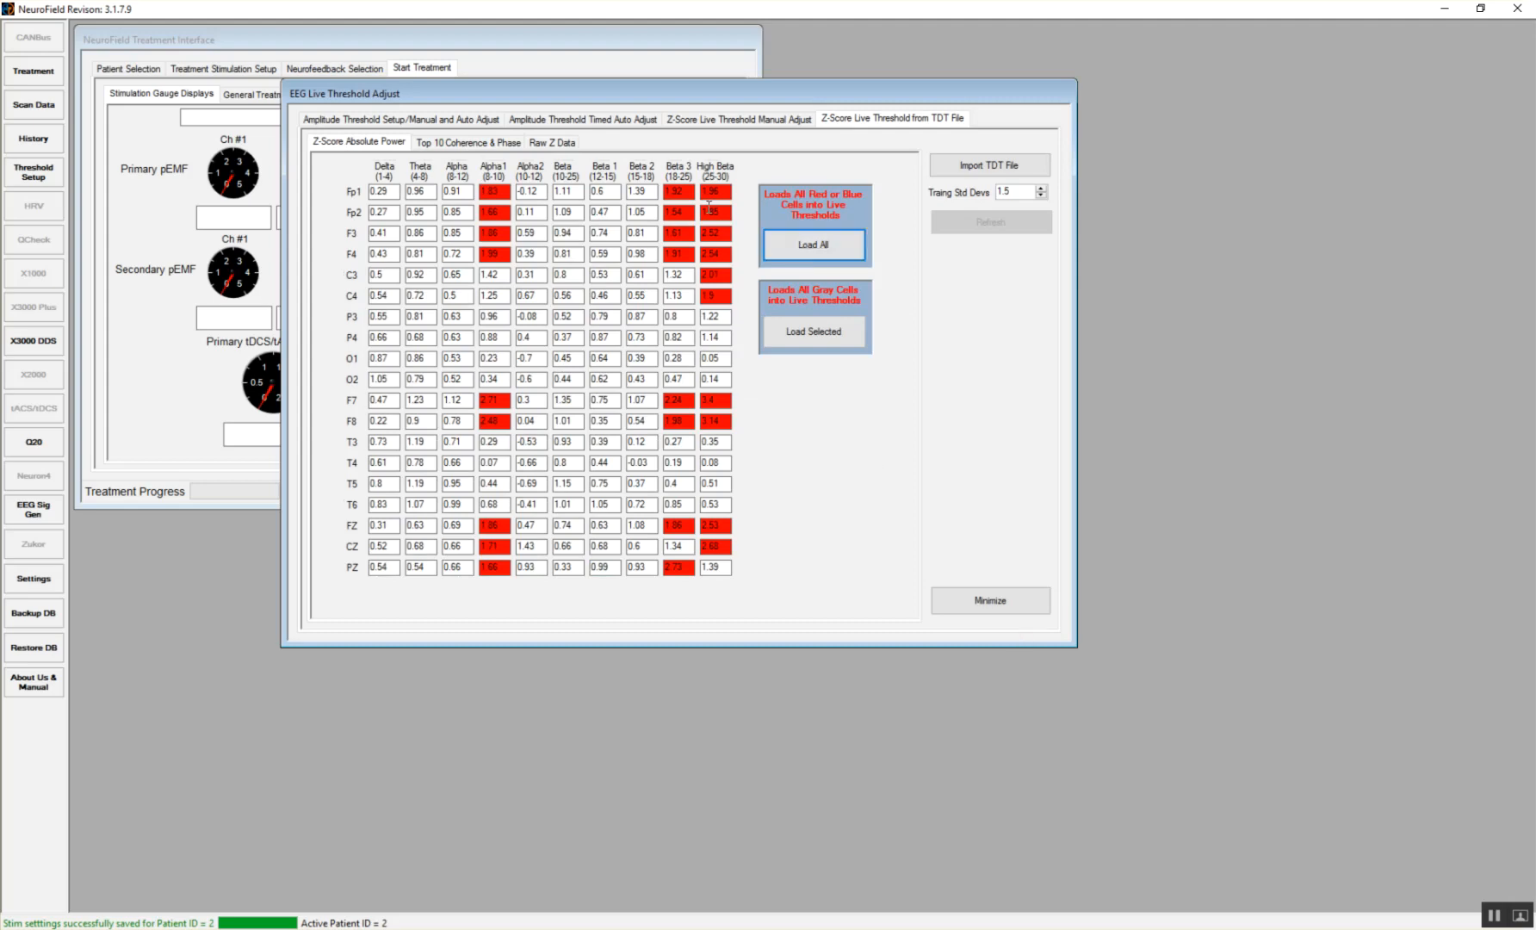
- Move the live threshold window clear of the treatment controls and start the treatment, closing the Zukor launcher and confirming that Zukor is ready
drag(613, 89, 1092, 67)
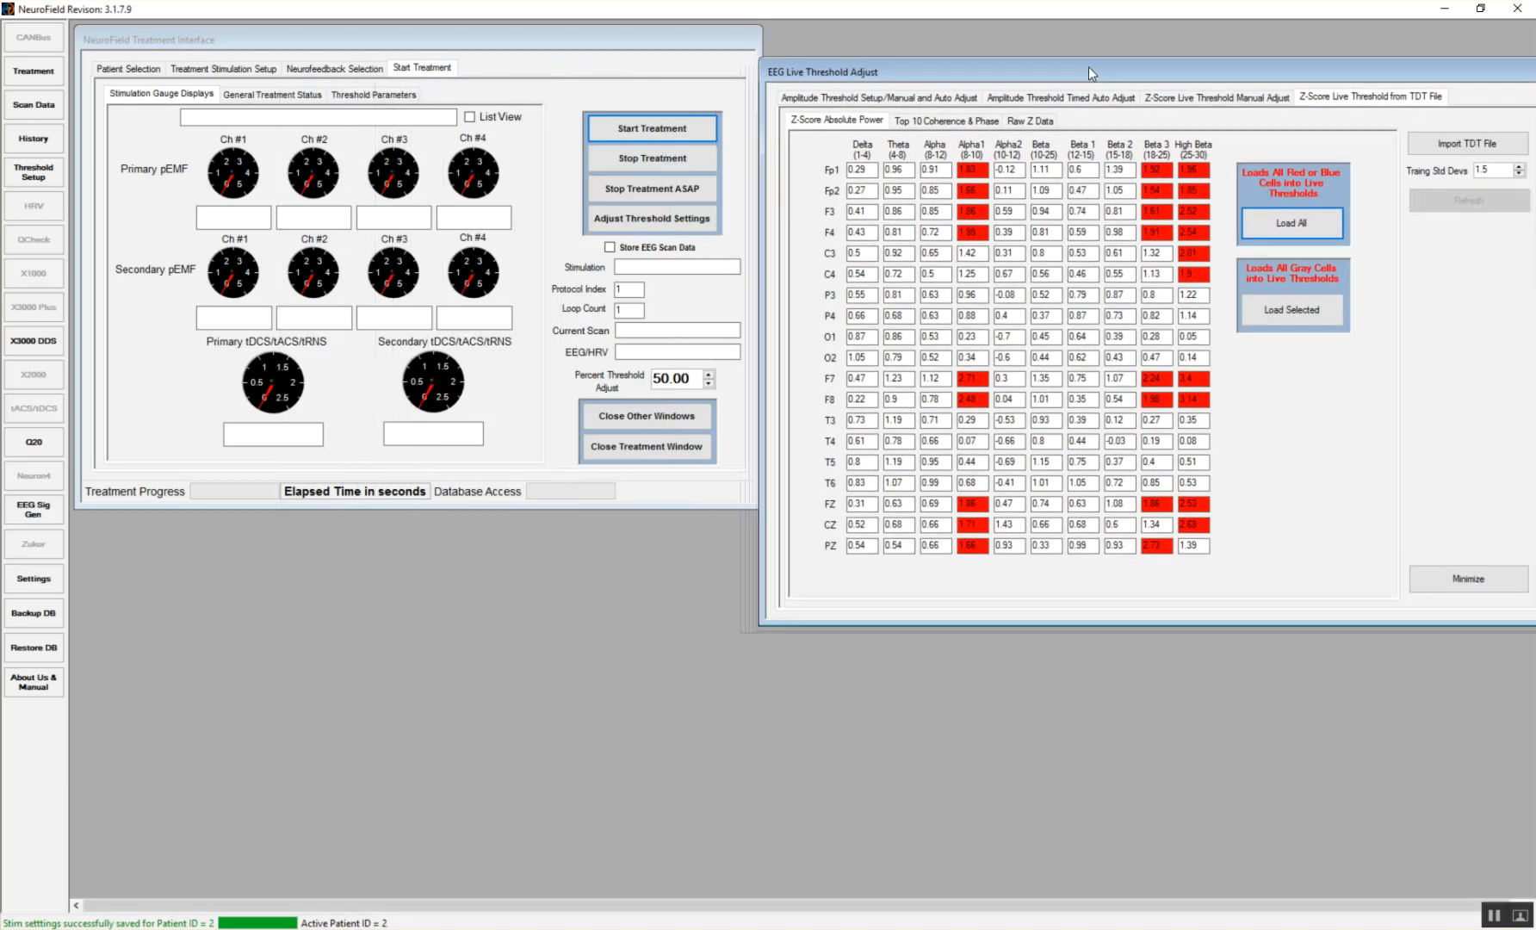
click(698, 131)
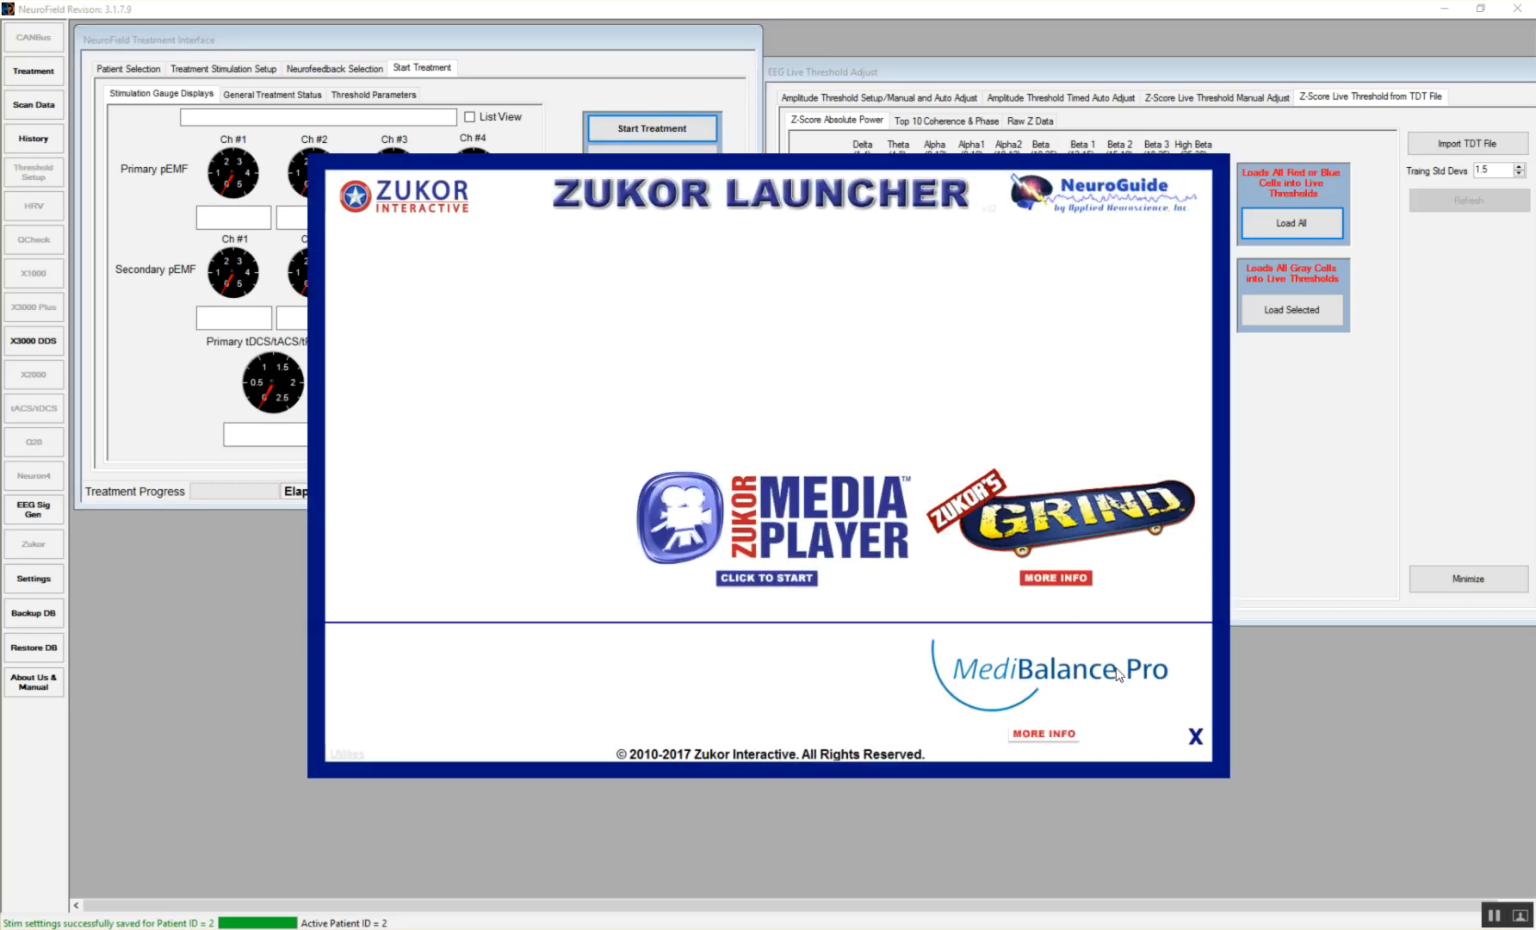
click(1195, 739)
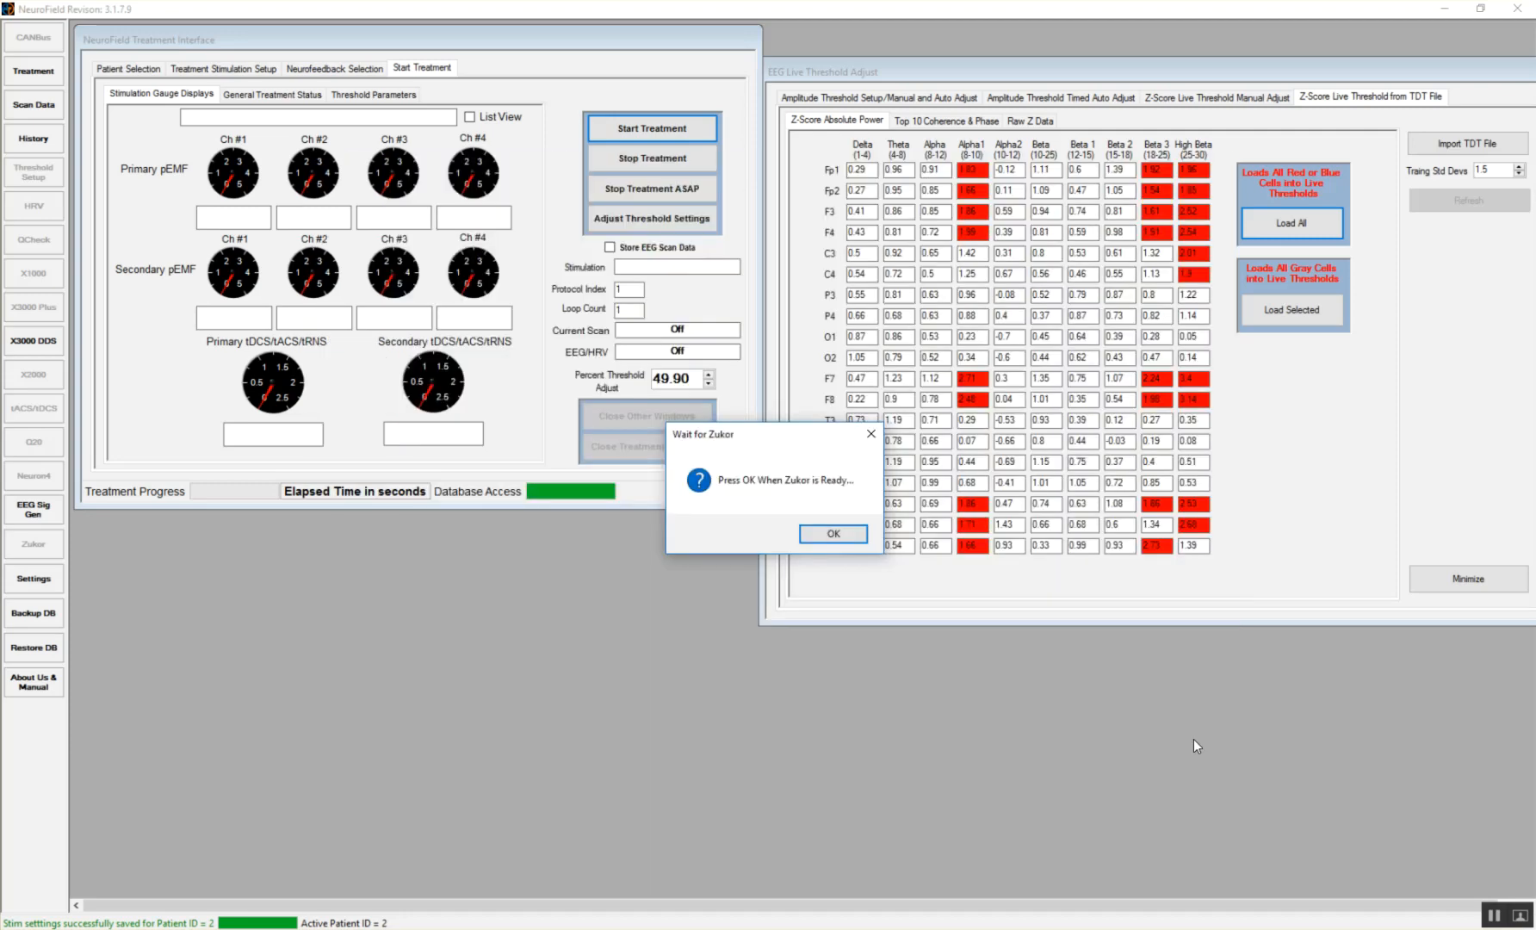
click(811, 533)
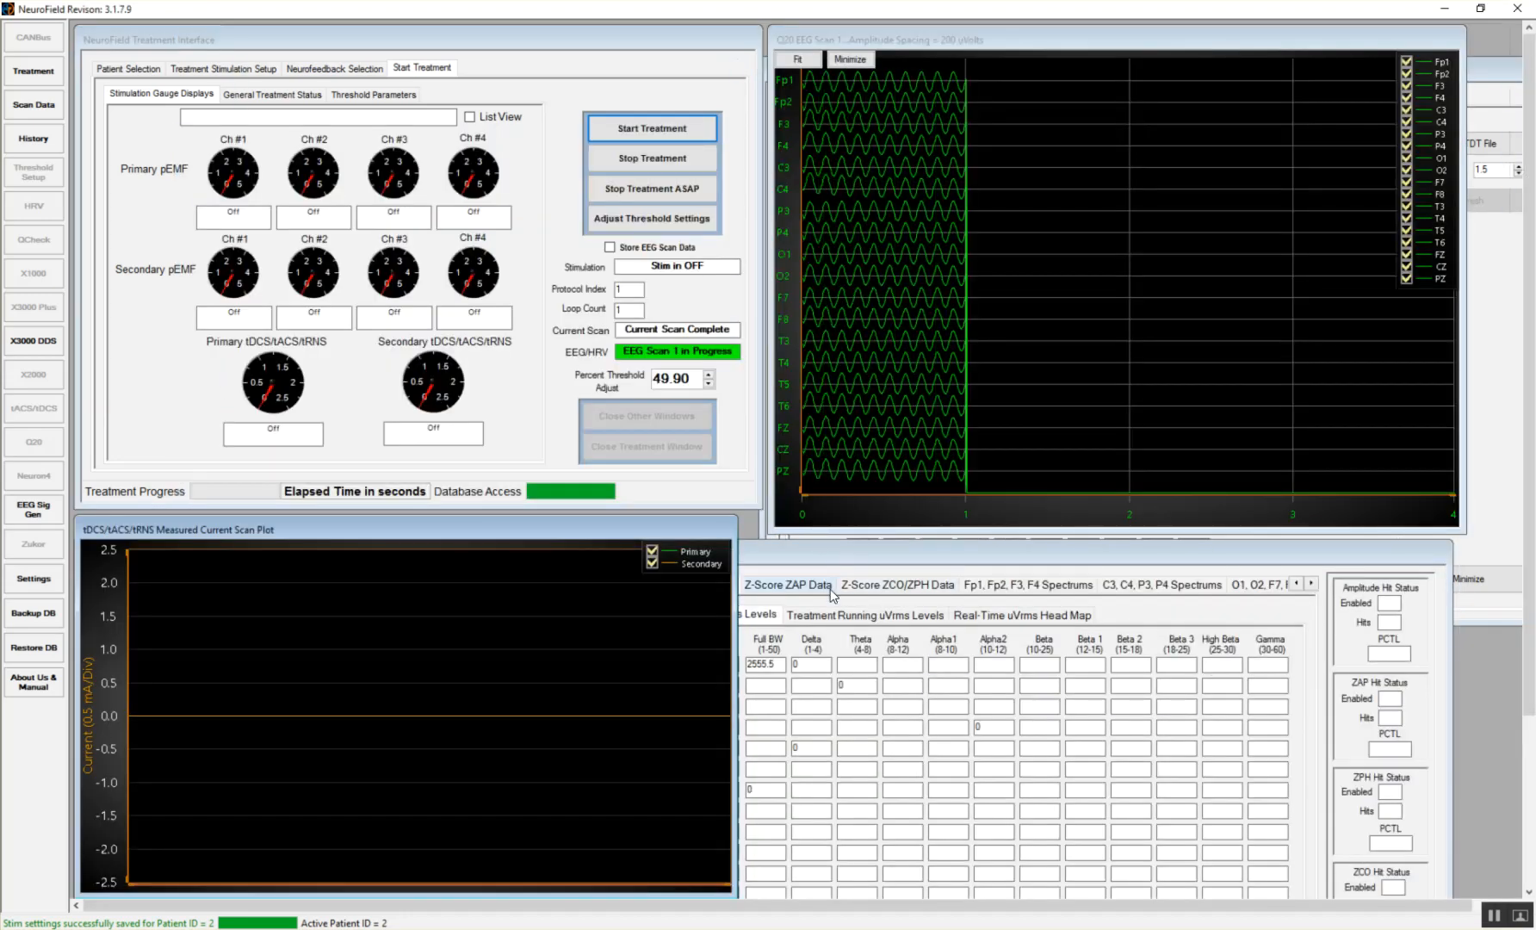
- Display the real-time Z-score absolute power values and arrange them side by side with the imported absolute power threshold table
click(796, 588)
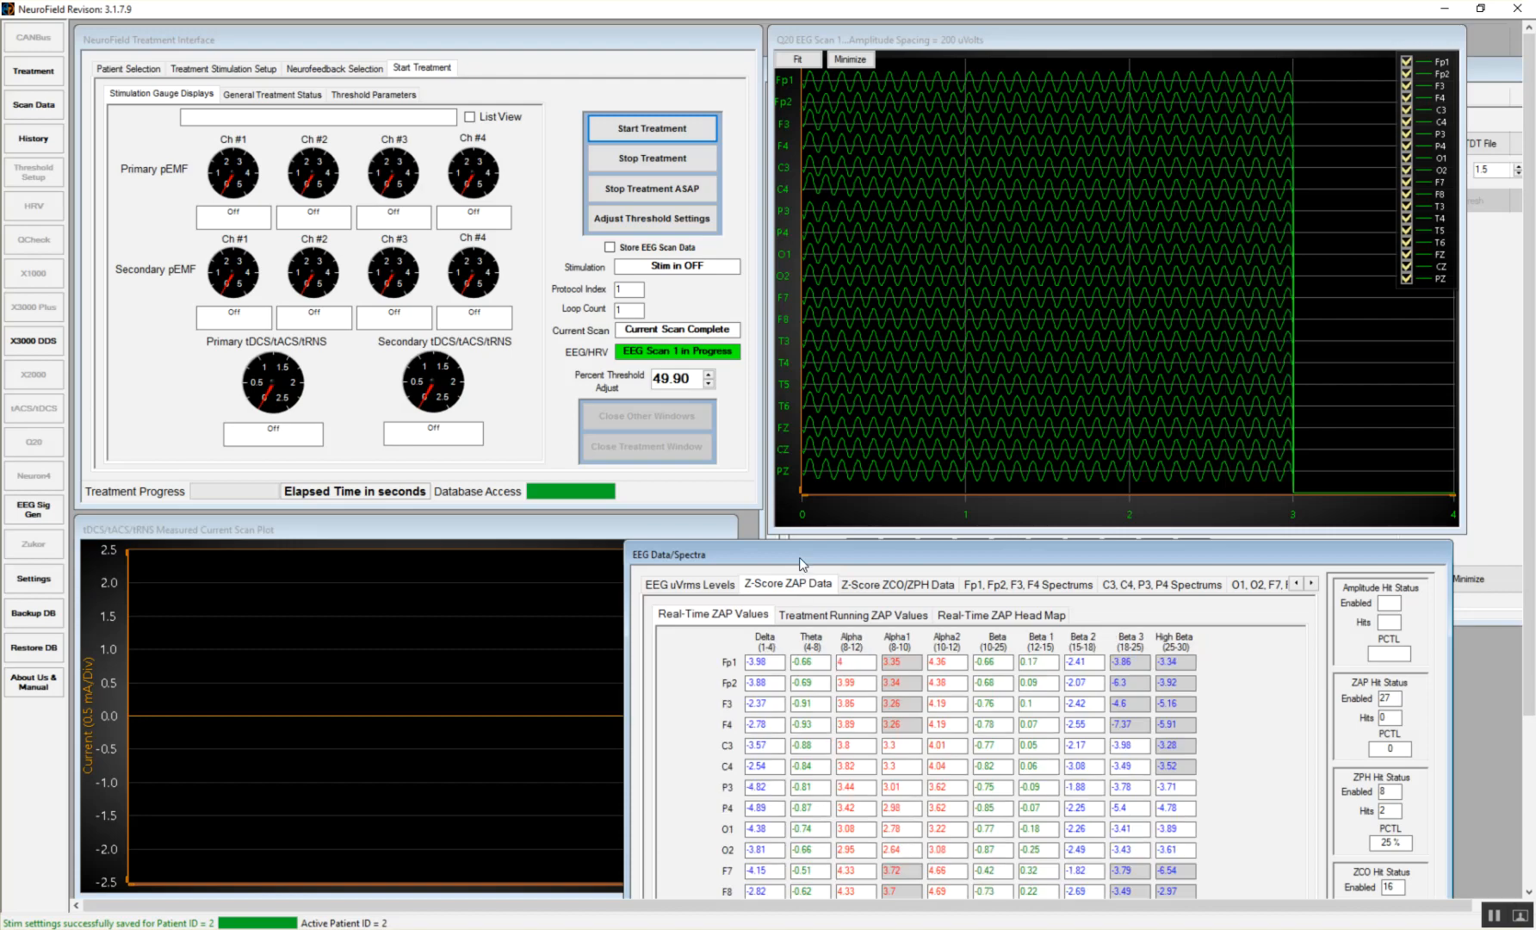
drag(801, 564, 401, 307)
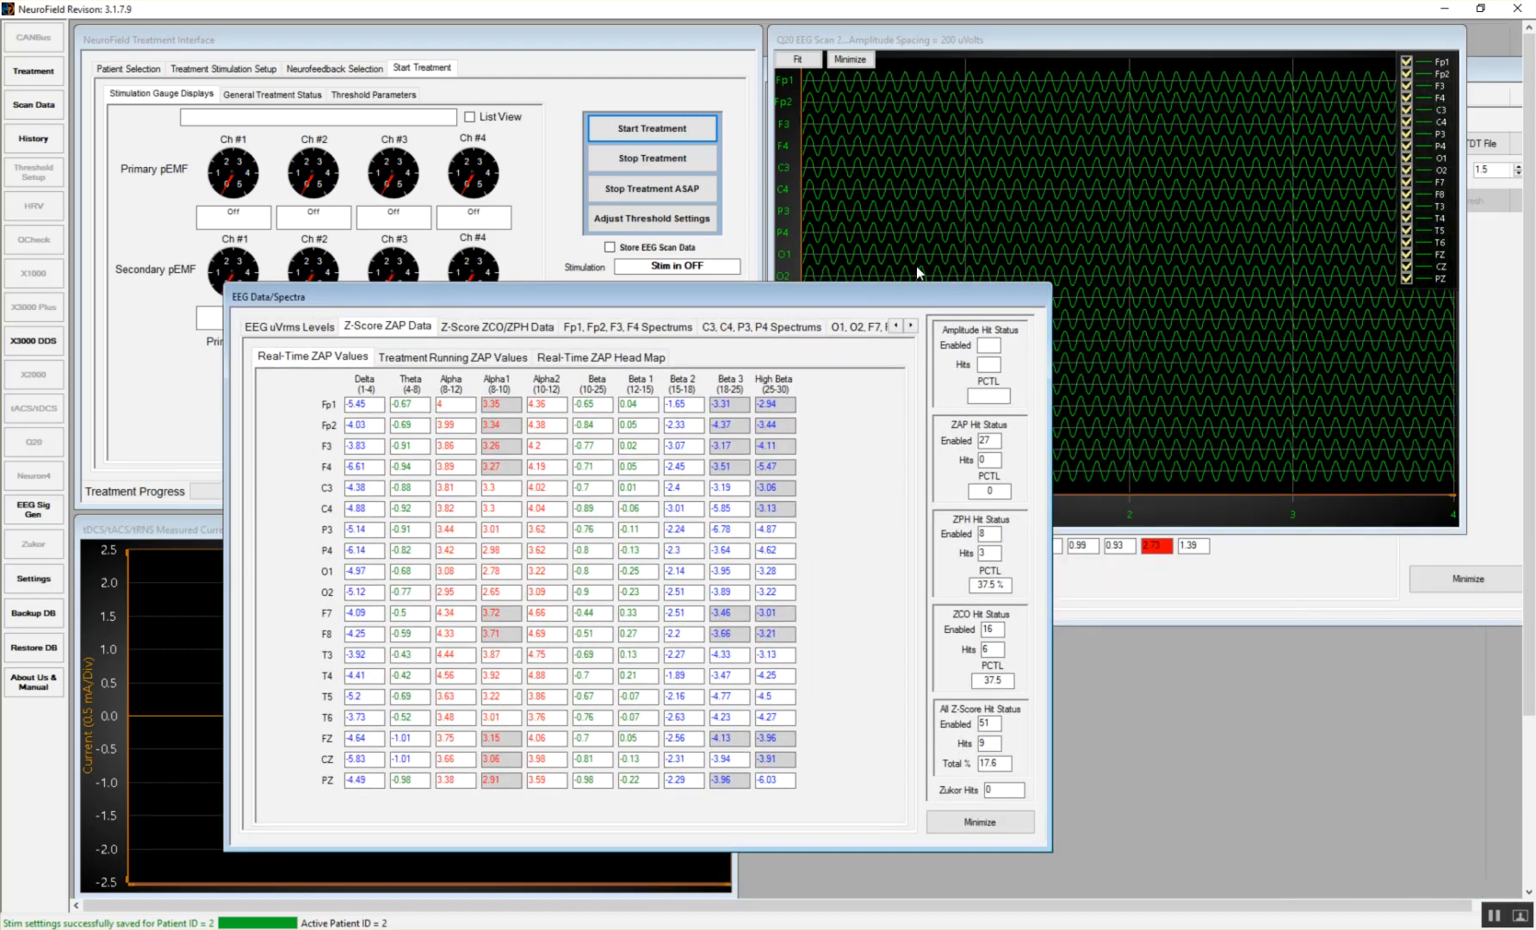
click(1378, 562)
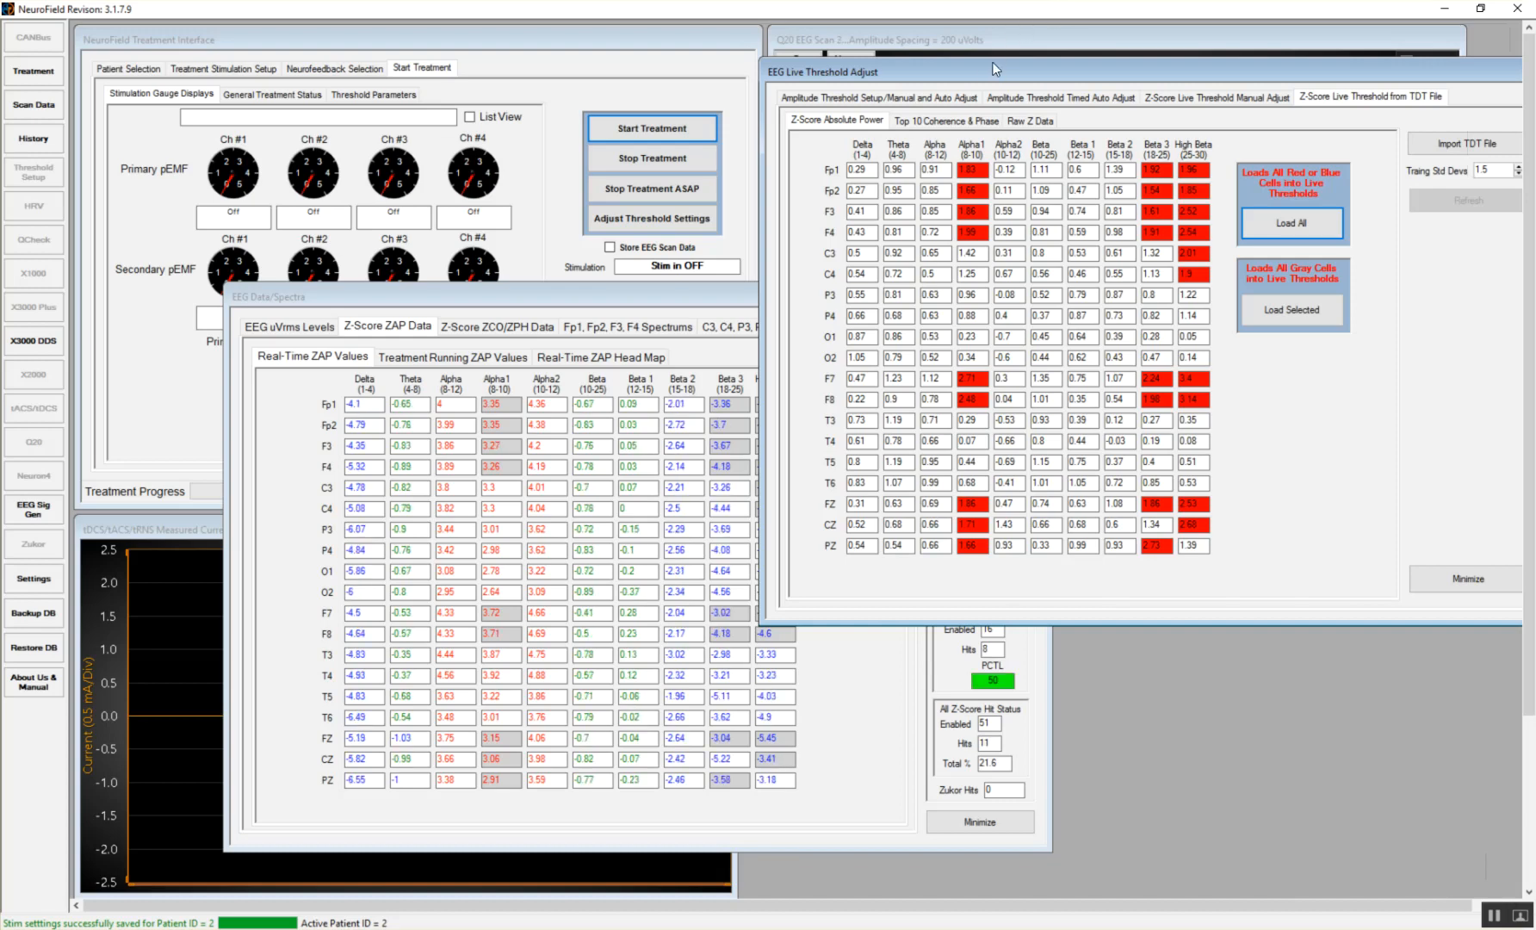
drag(988, 62, 1079, 106)
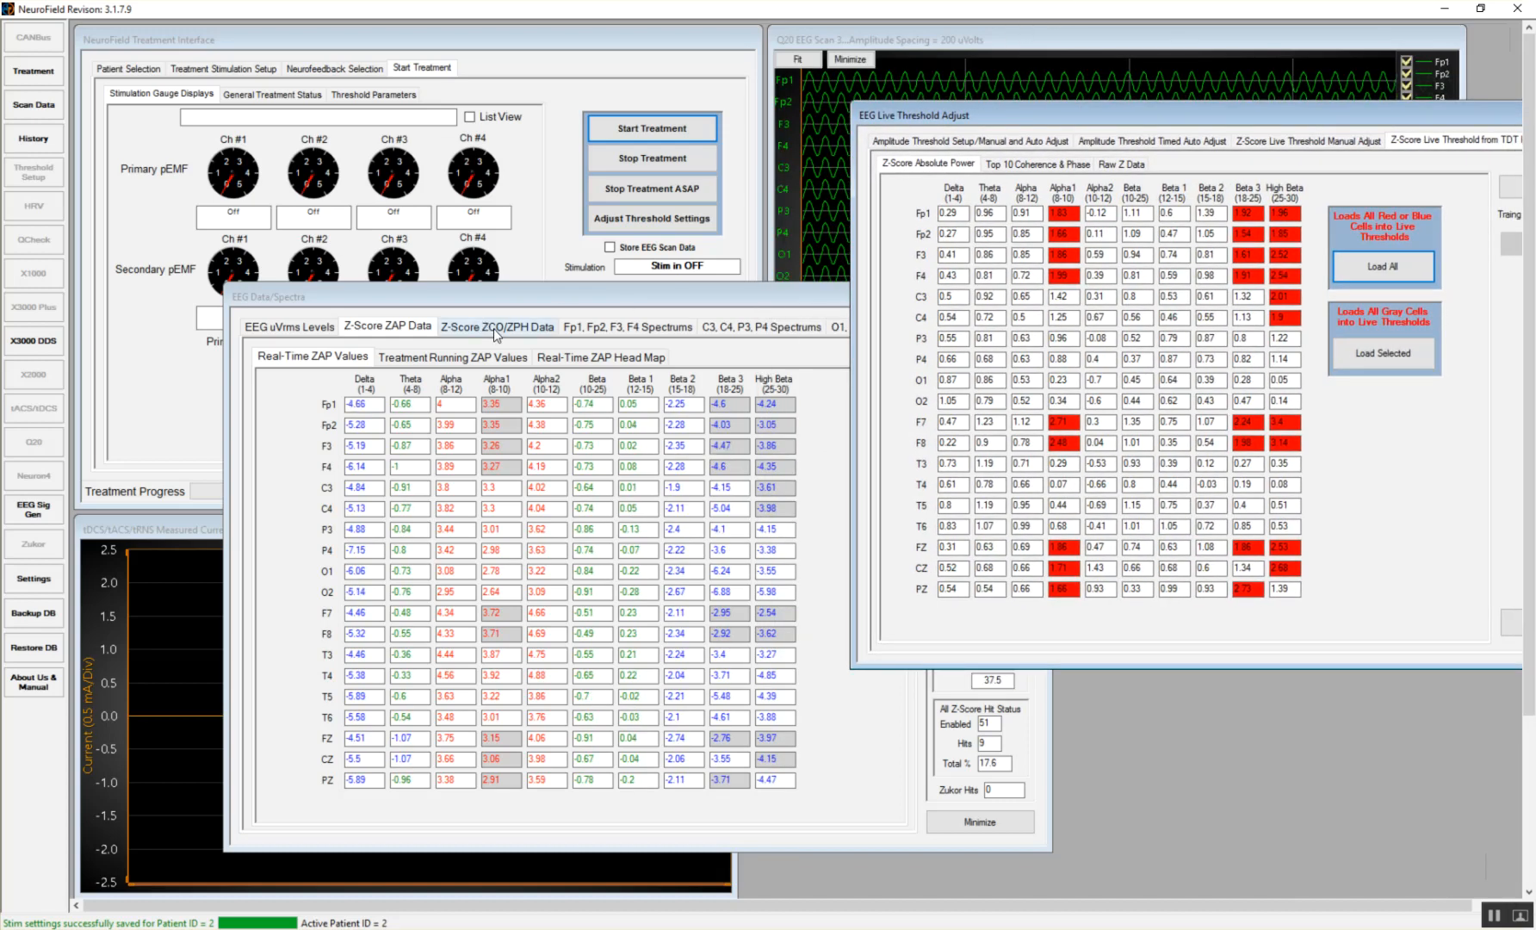
- Compare the real-time Z-score coherence values with the top 10 coherence and phase table, and show the real-time phase values
click(495, 327)
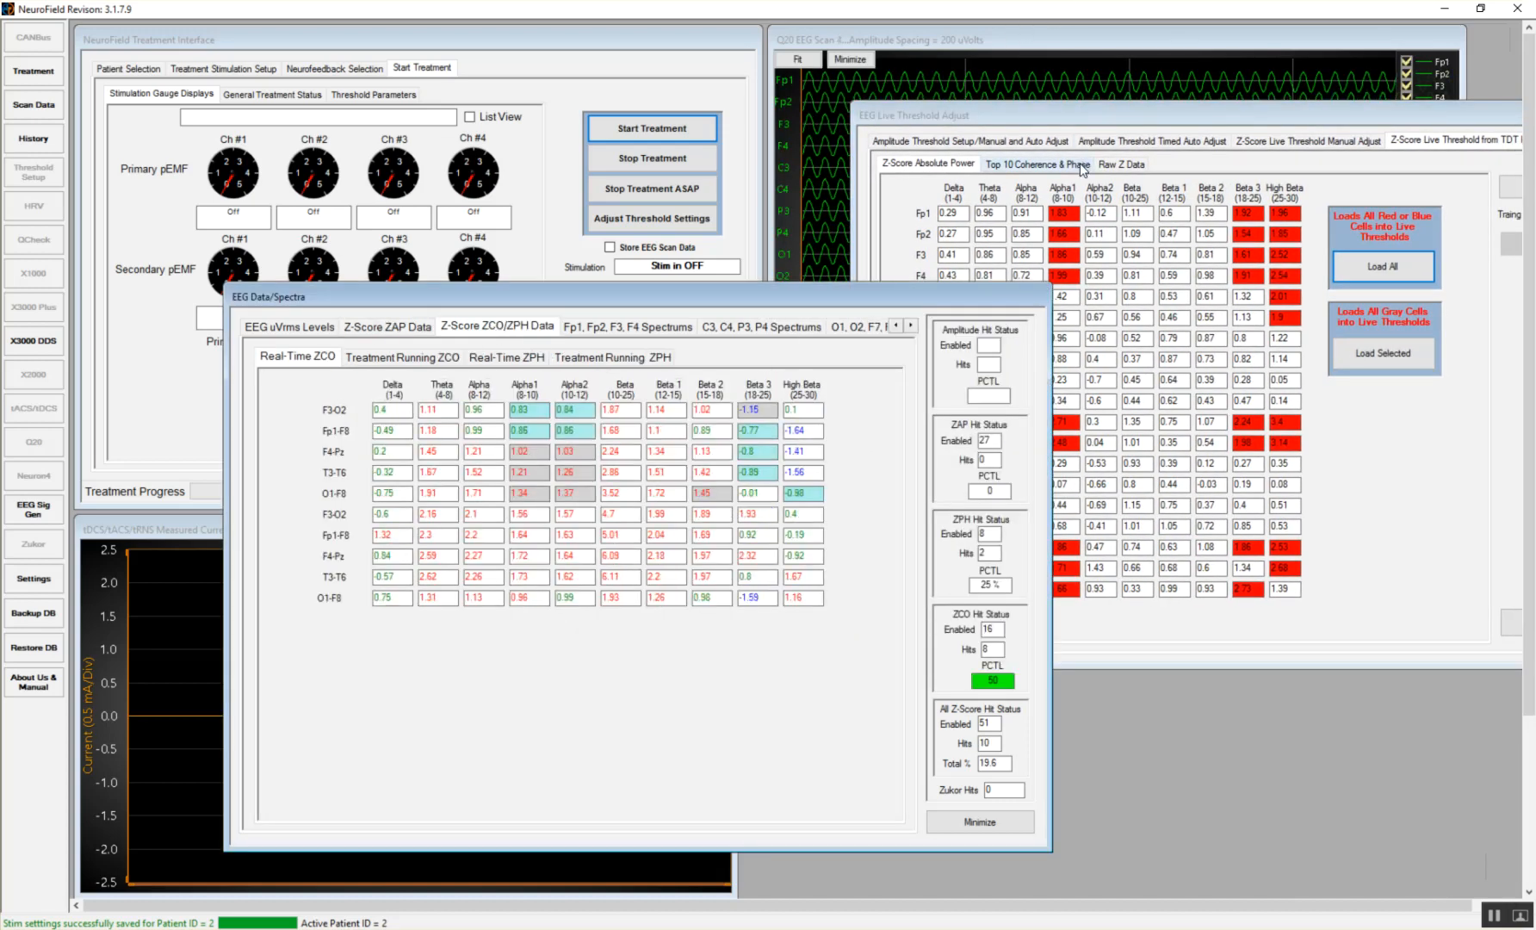
click(1086, 165)
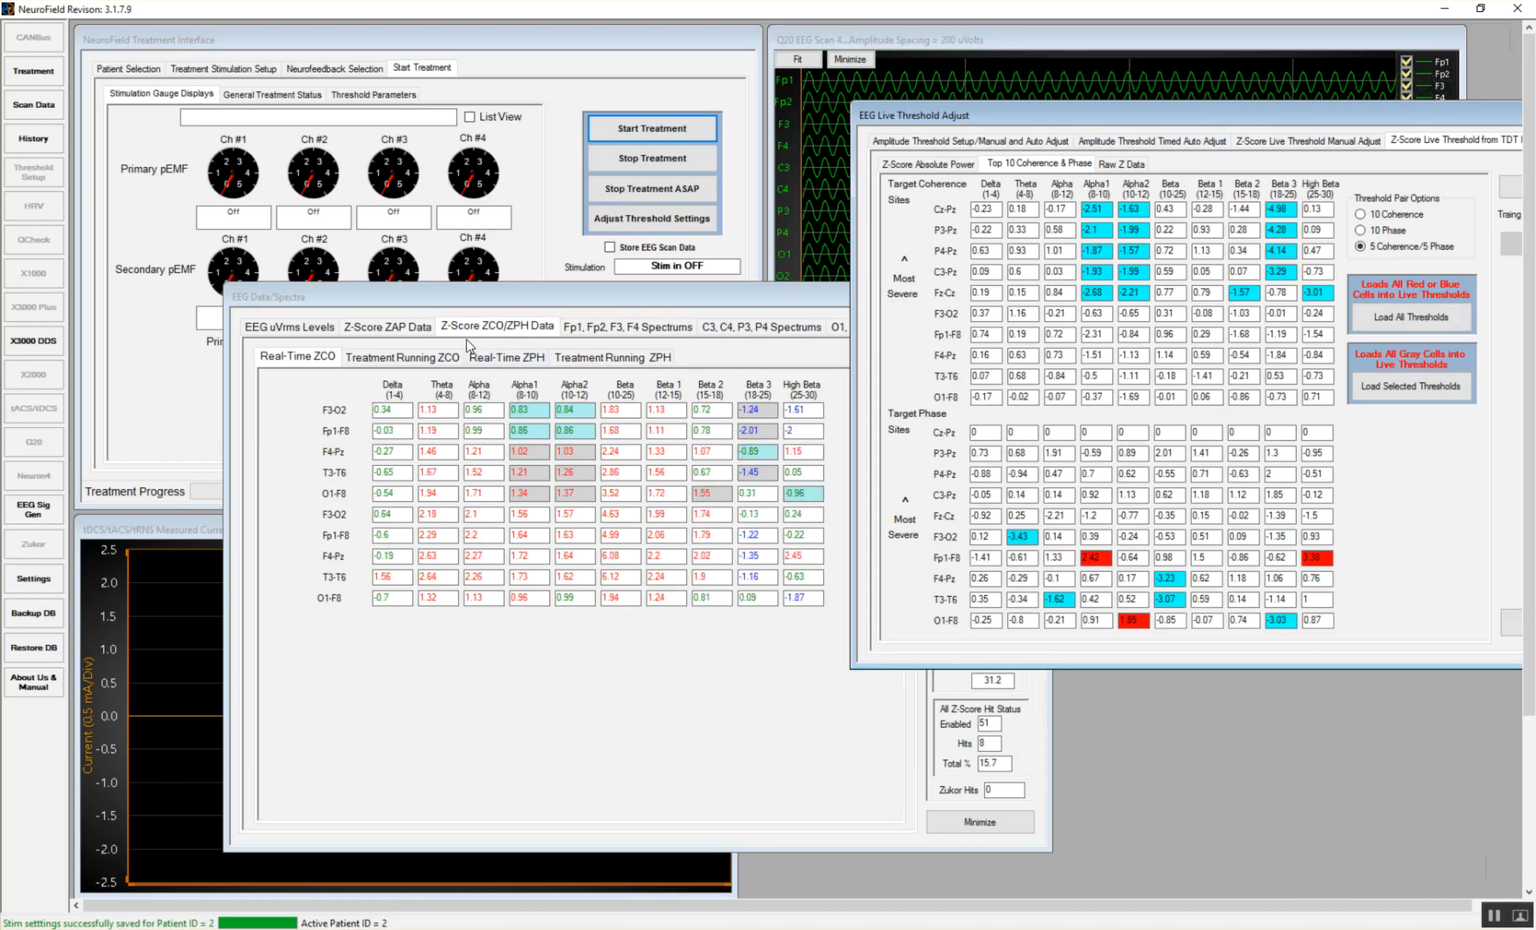
click(487, 358)
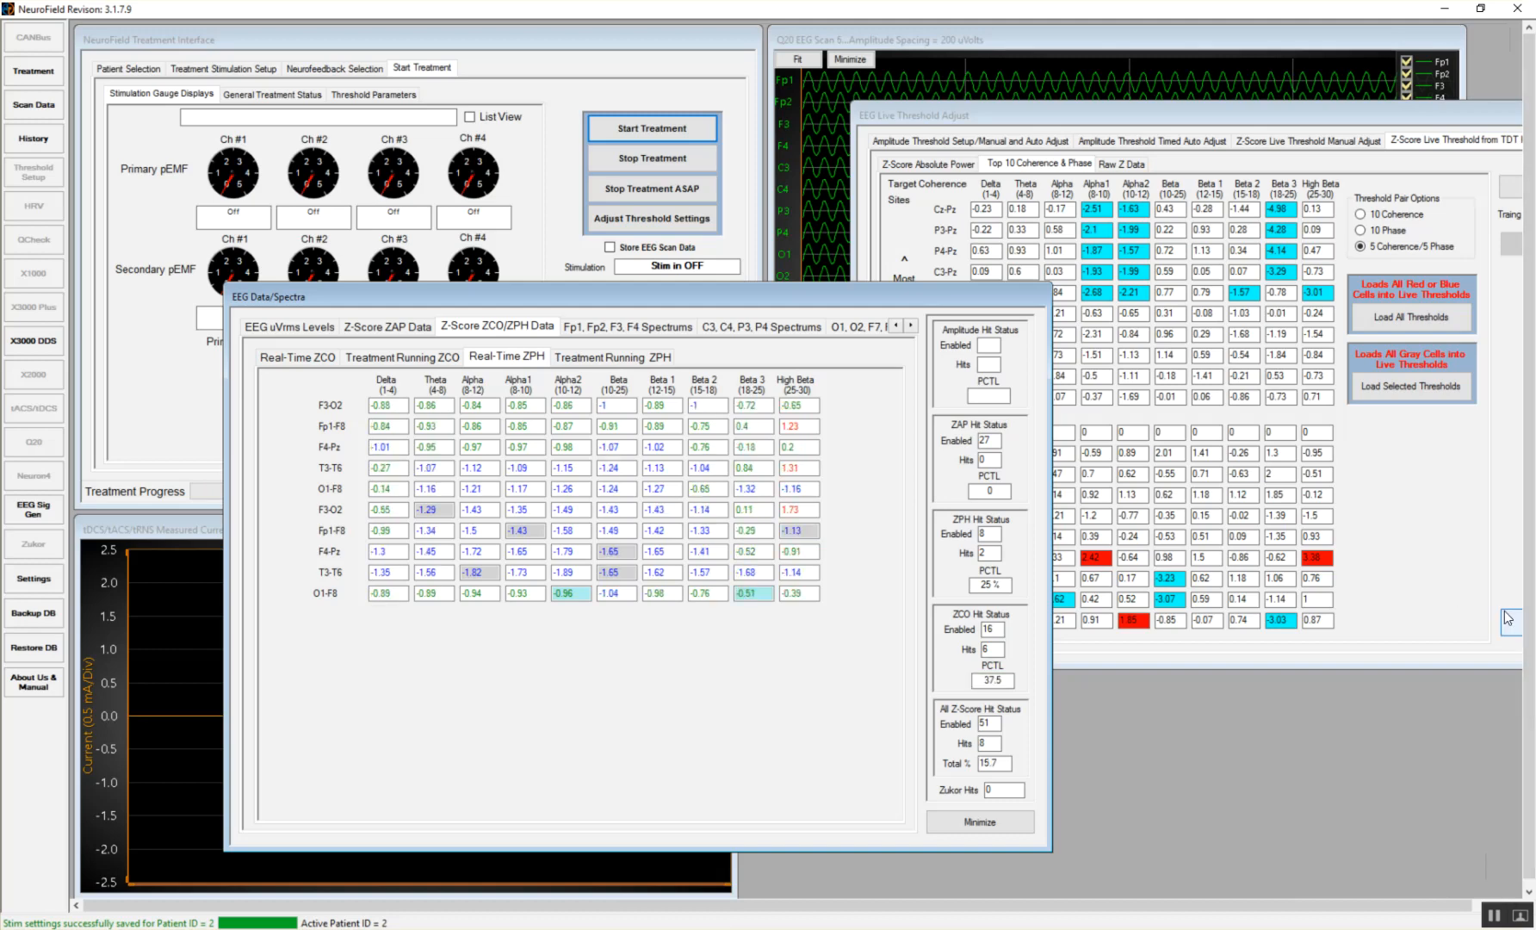
- Minimize the live threshold window and move the EEG data window off the treatment gauges and current scan plot
click(1507, 618)
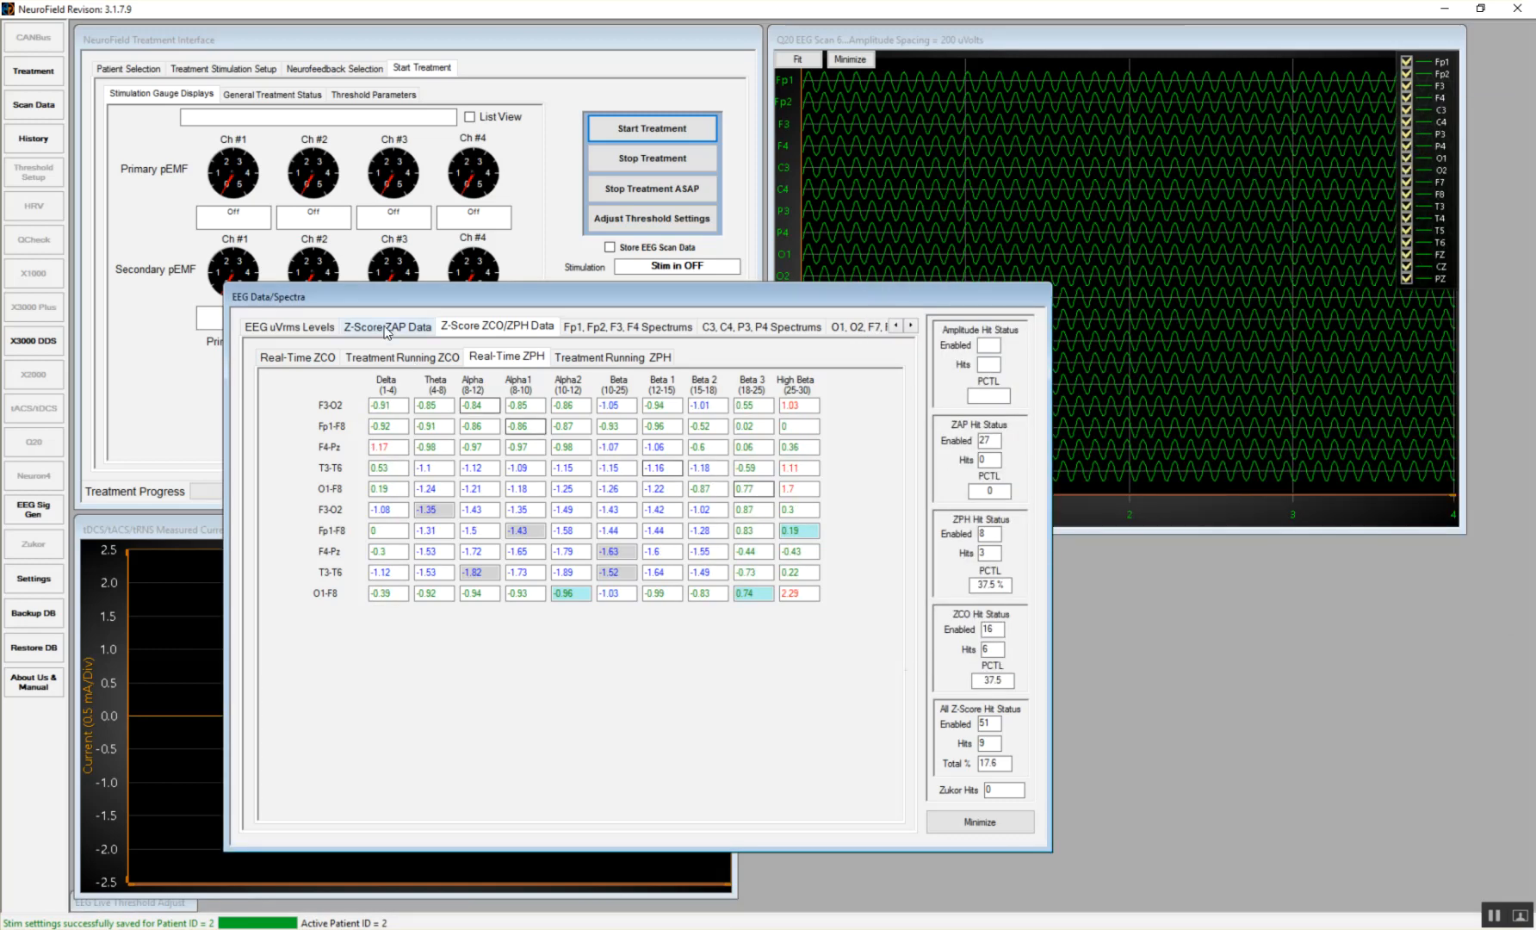
drag(372, 298, 862, 349)
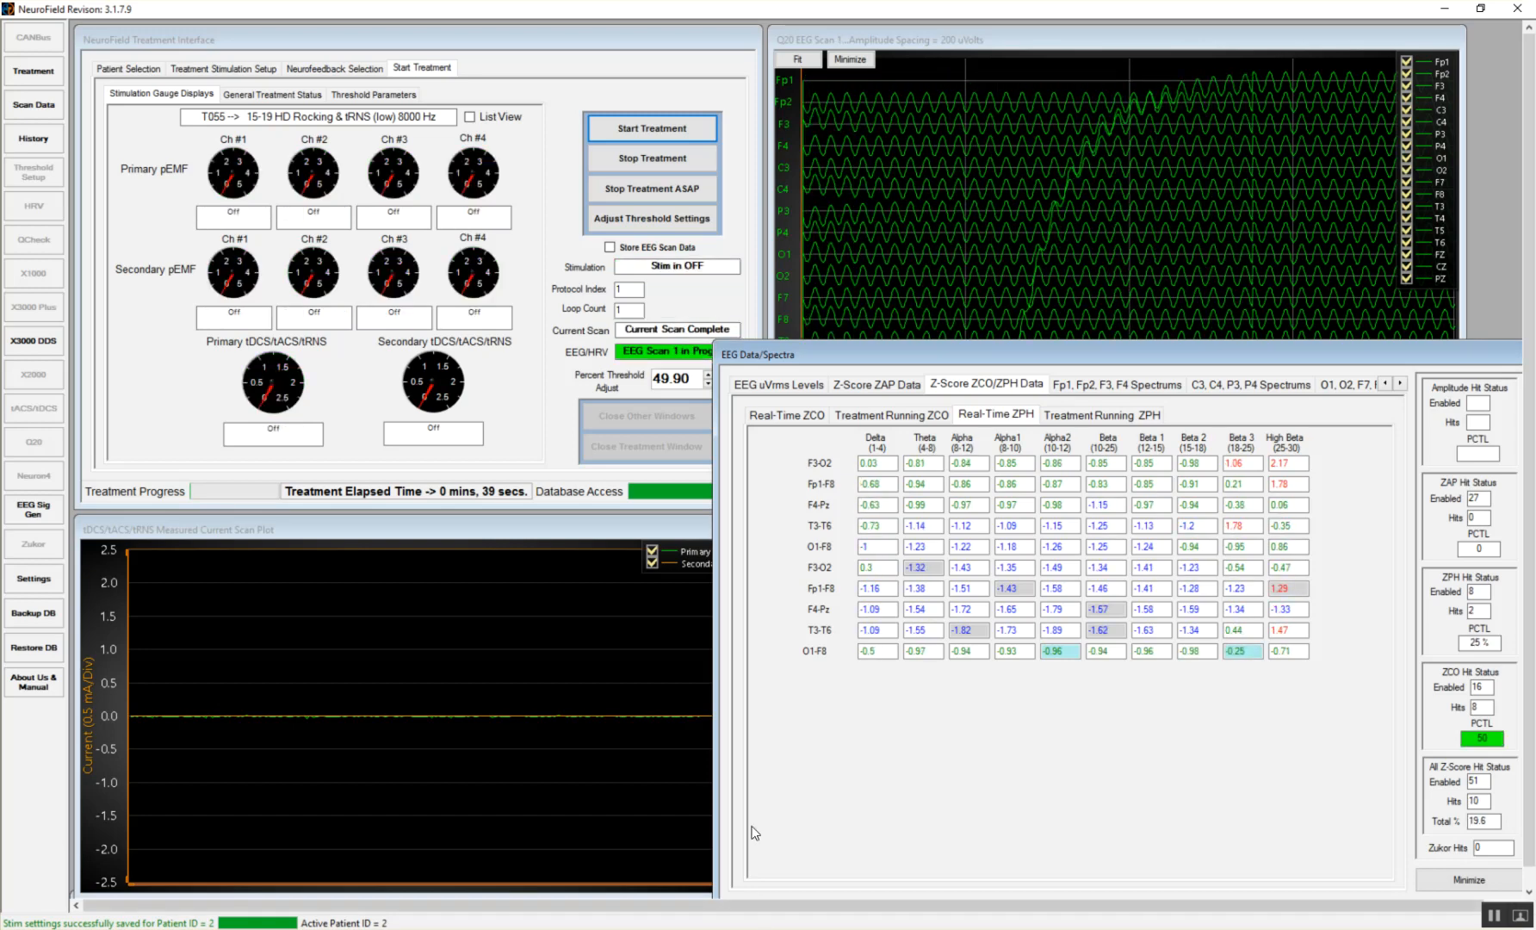
mouse_move(883, 929)
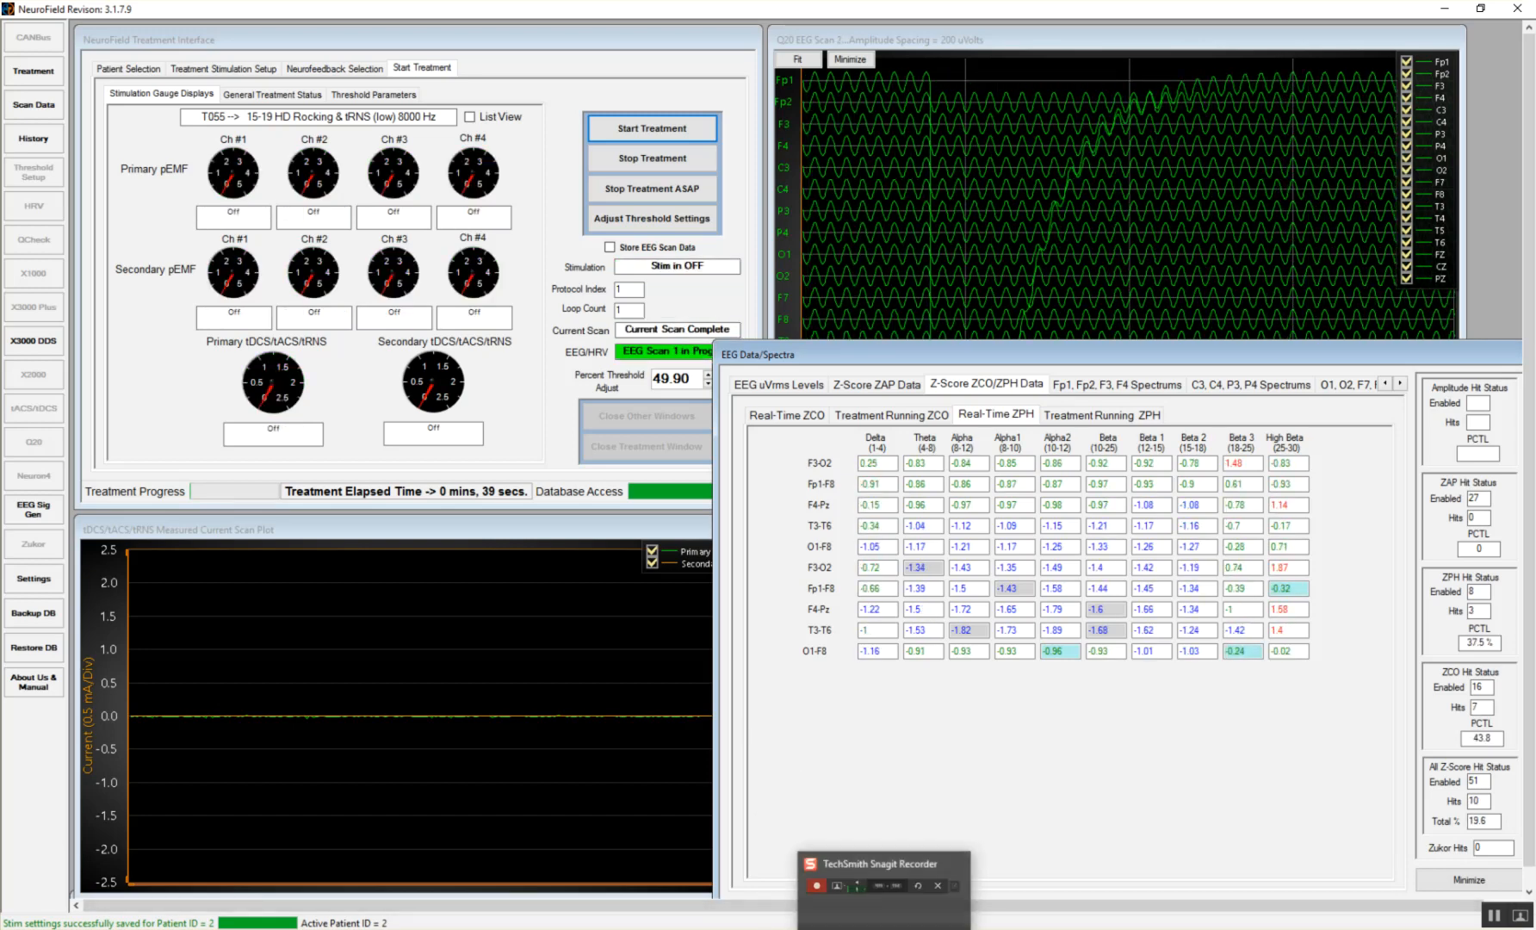